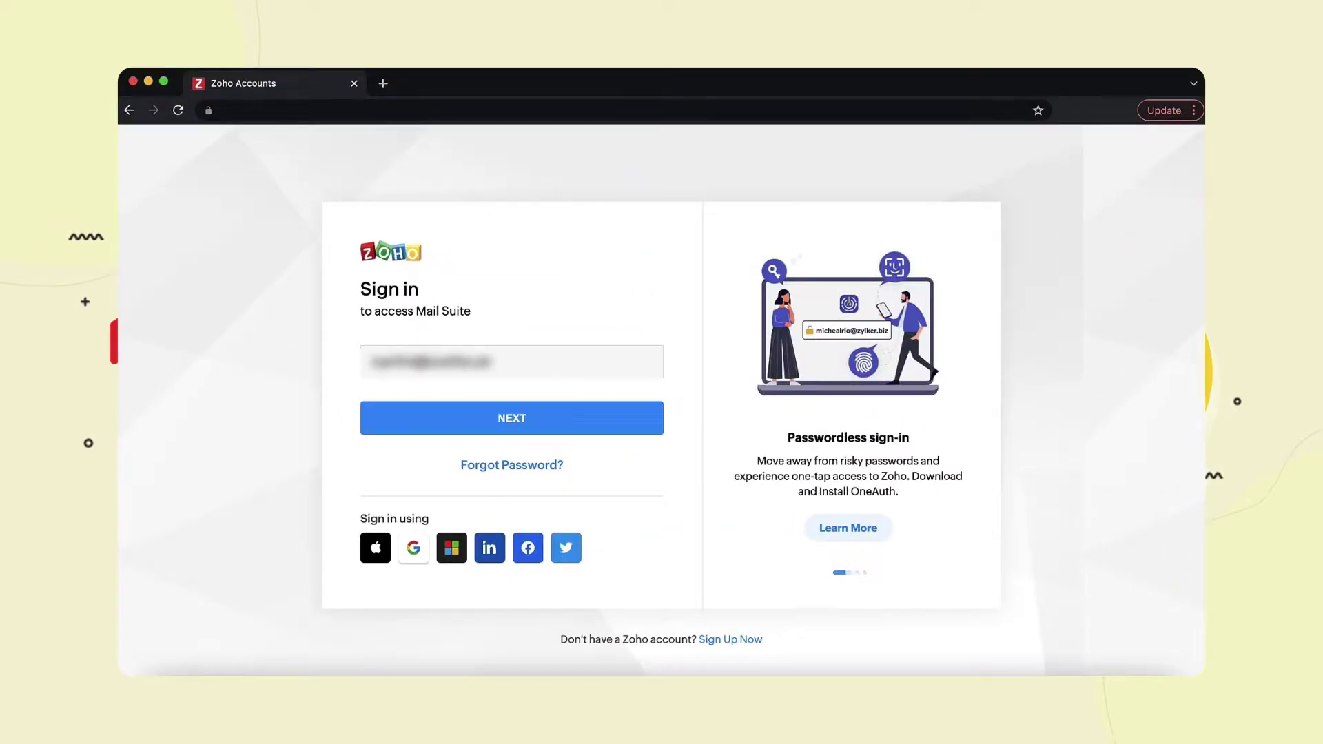
- Sign in to the Zoho Mail Admin Console with the admin email and password
key("Return")
type("*********")
key("Return")
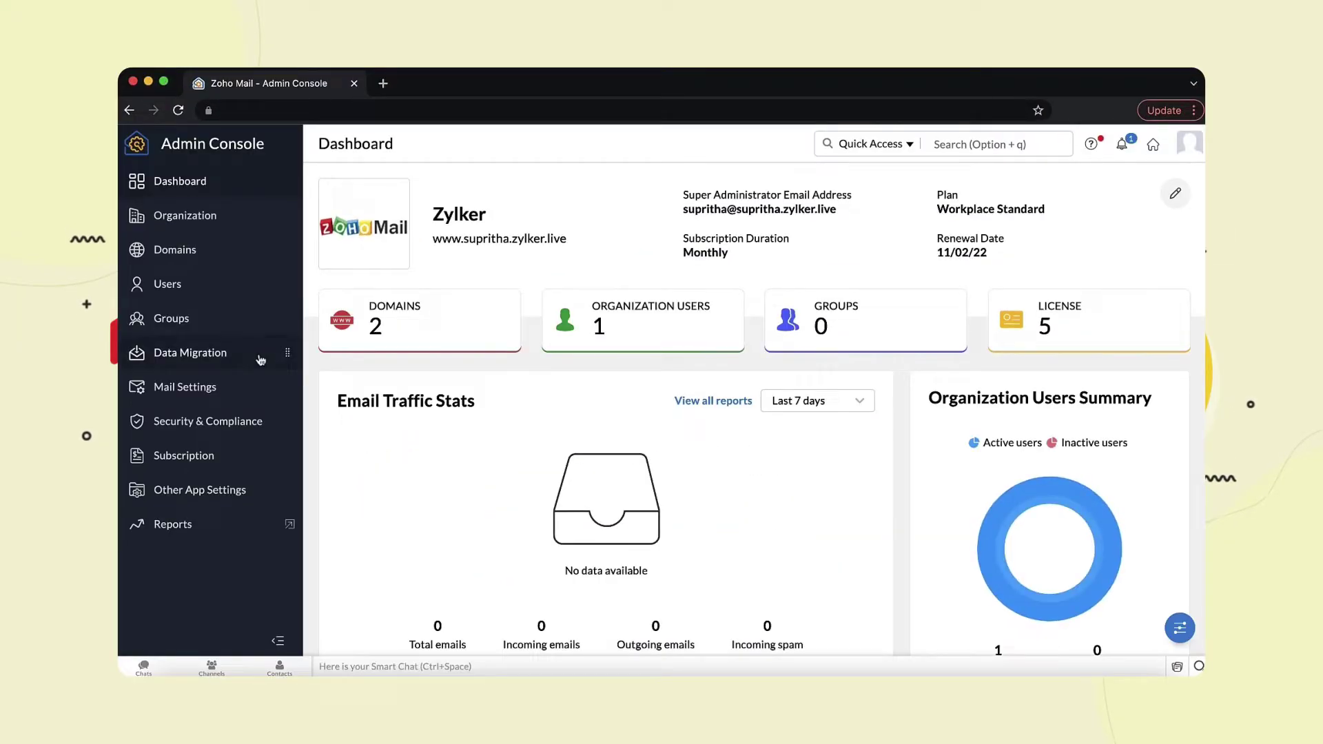
- Create a new Data Migration named Google Workspace with Google Workspace as the source application
left_click(260, 358)
left_click(884, 563)
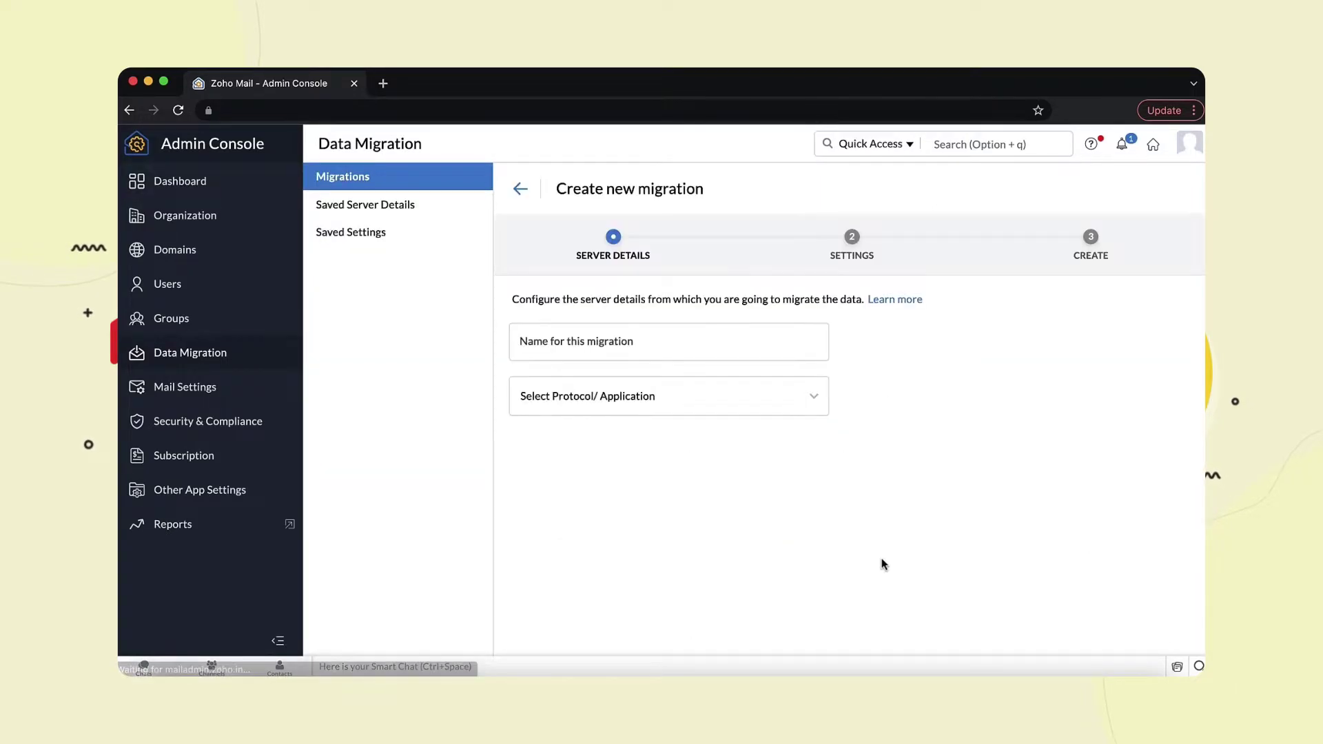
type("Google Workspace")
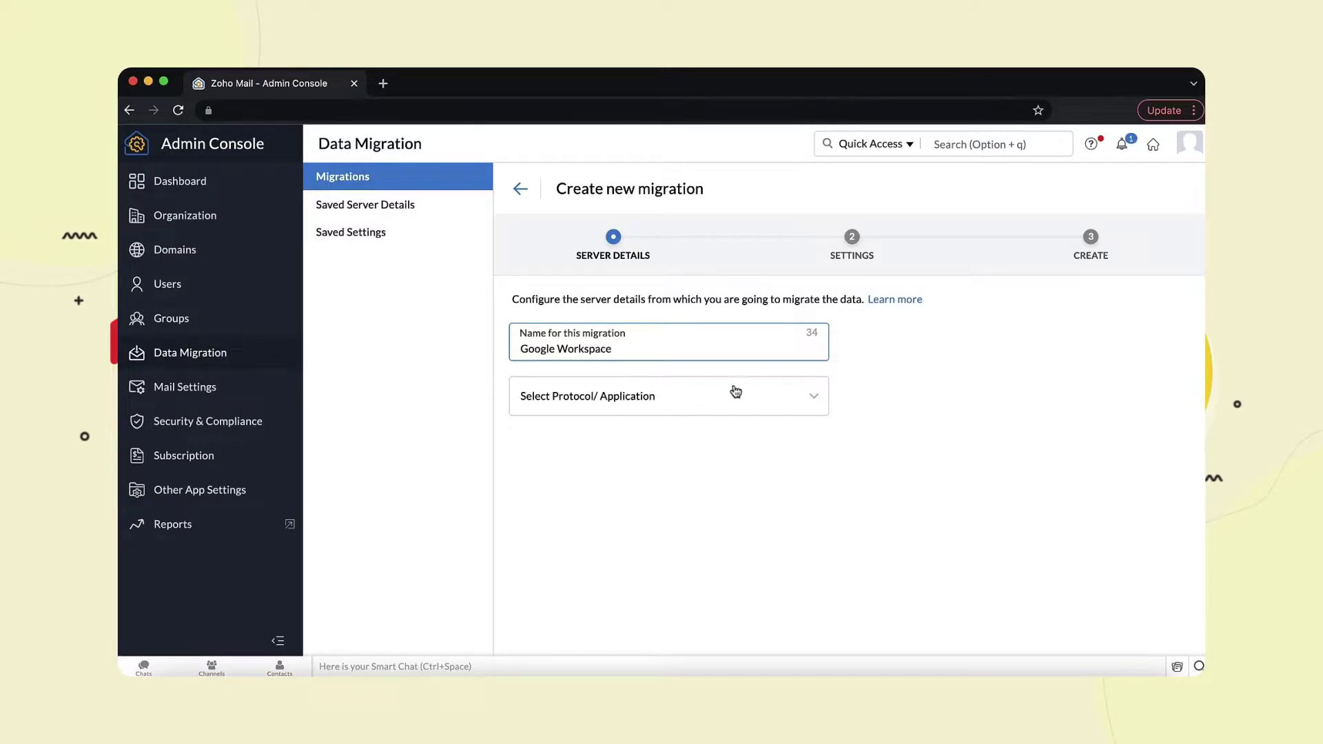
left_click(736, 393)
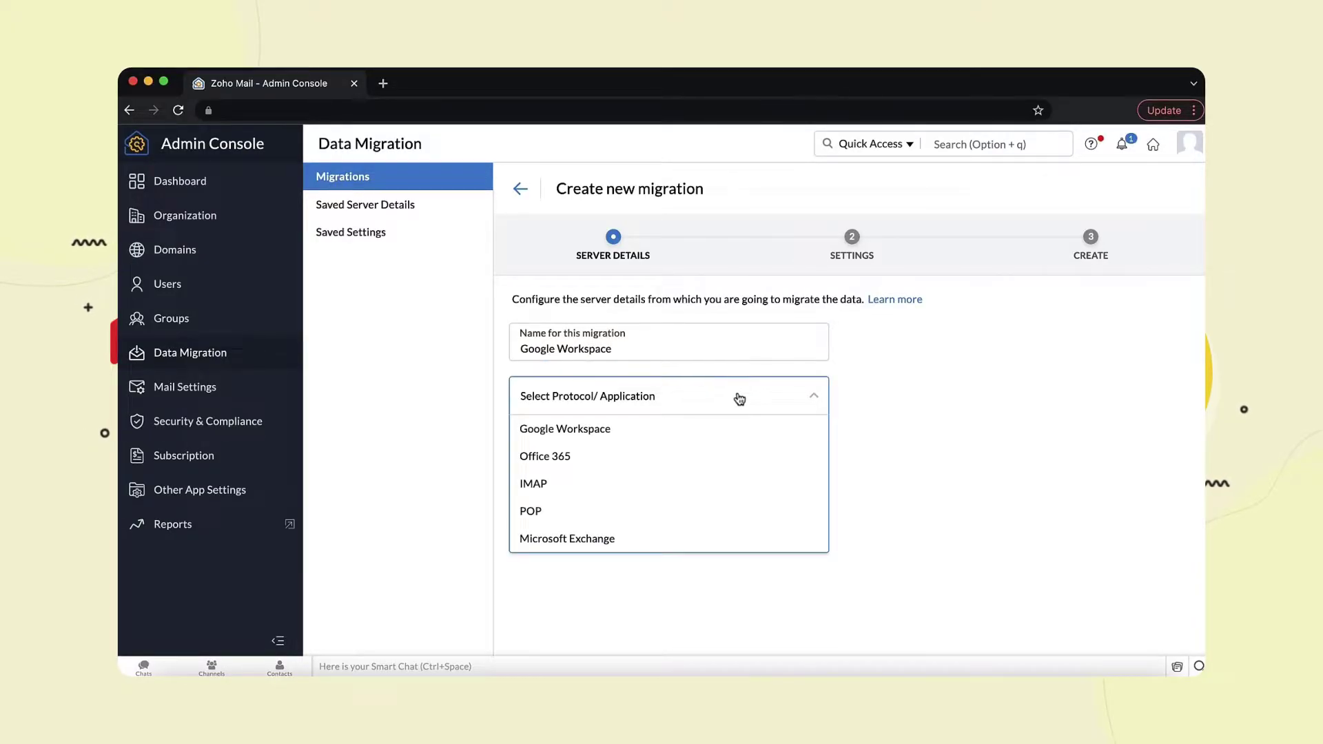
left_click(733, 433)
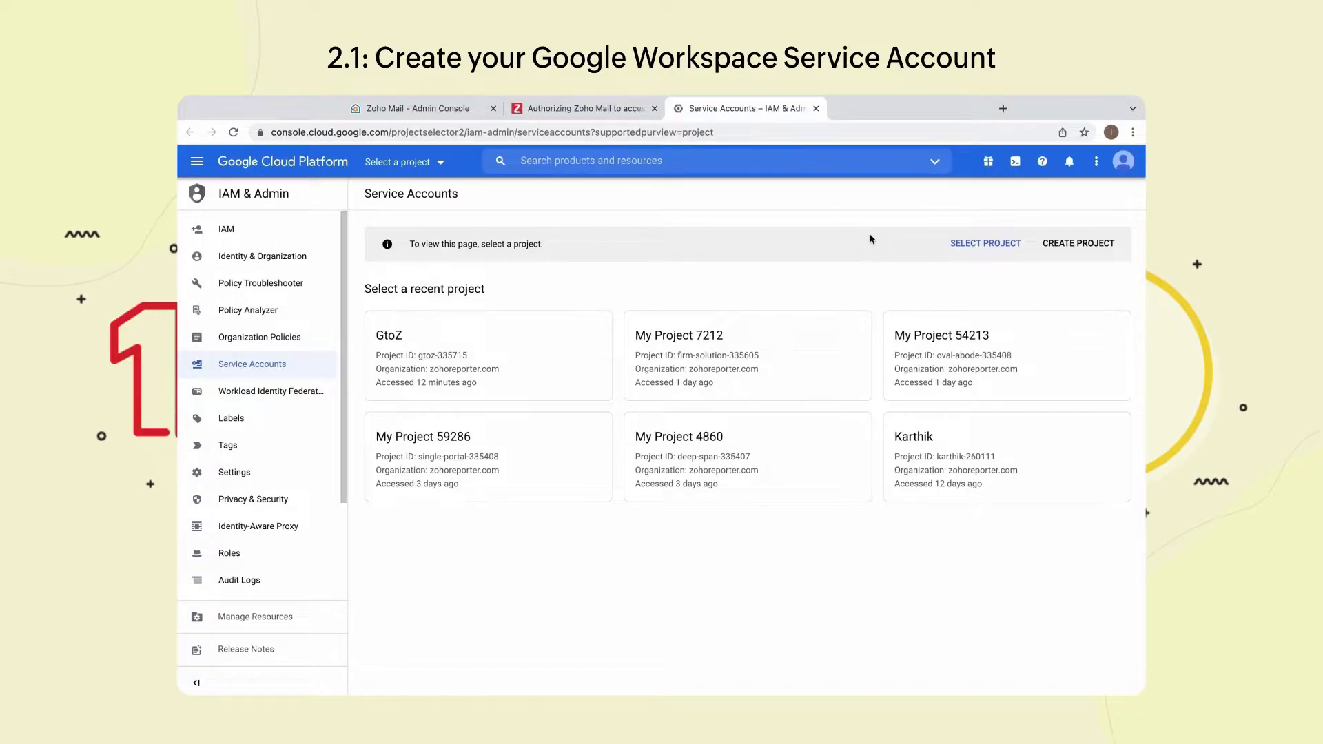
- Create a Google Cloud project named GsuitetoZoho
left_click(1078, 249)
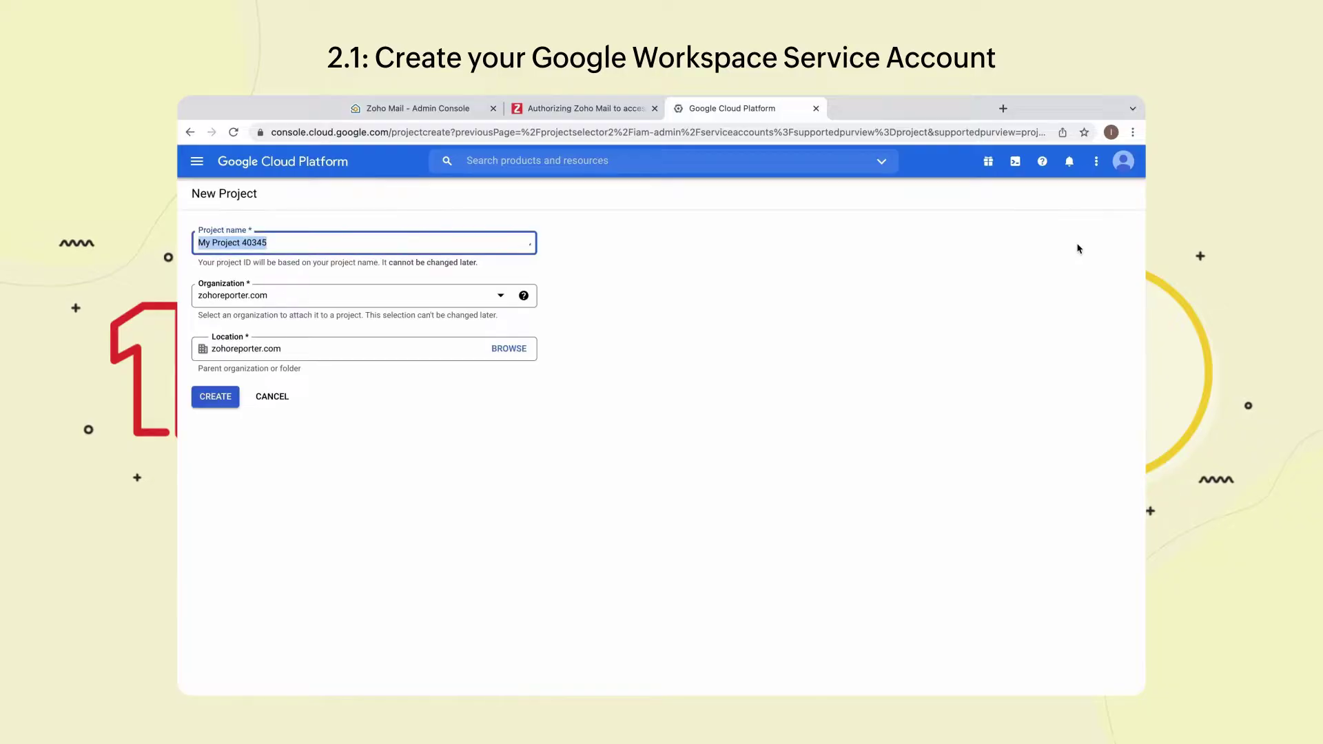
type("GsuitetoZoho")
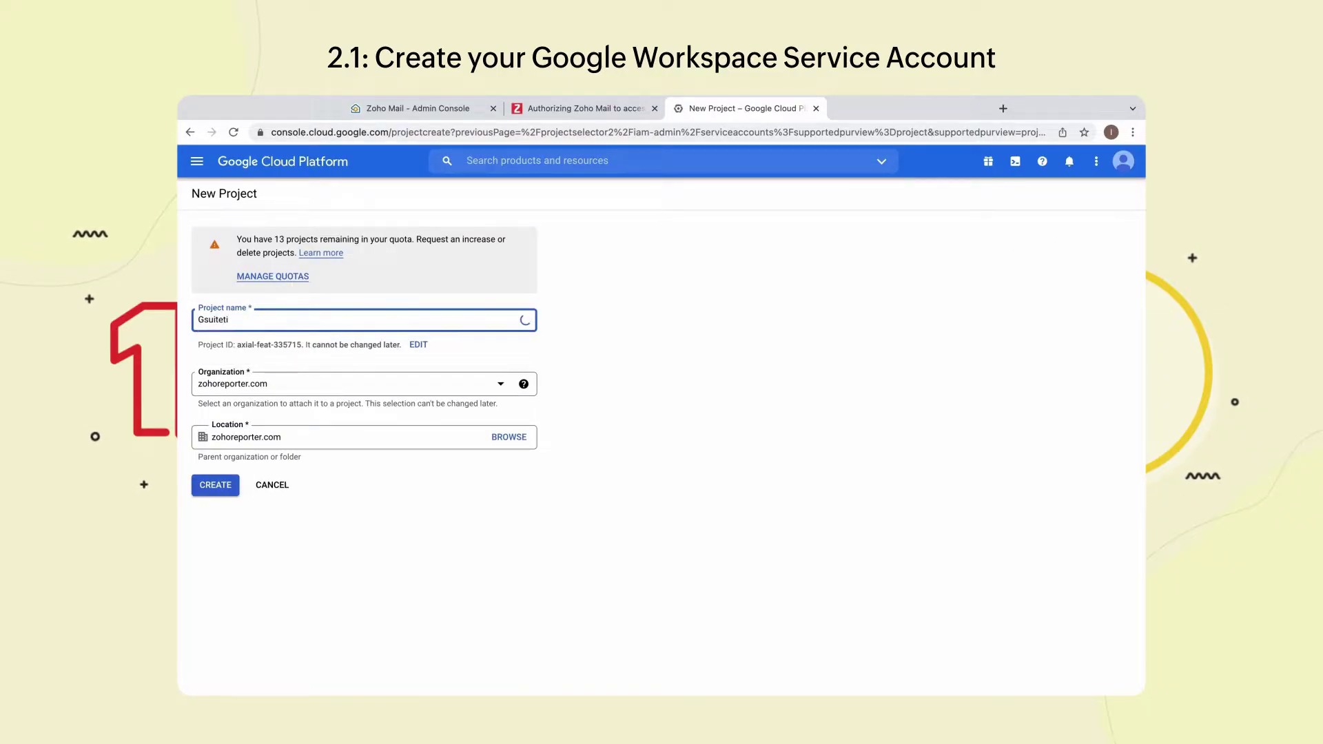
left_click(293, 477)
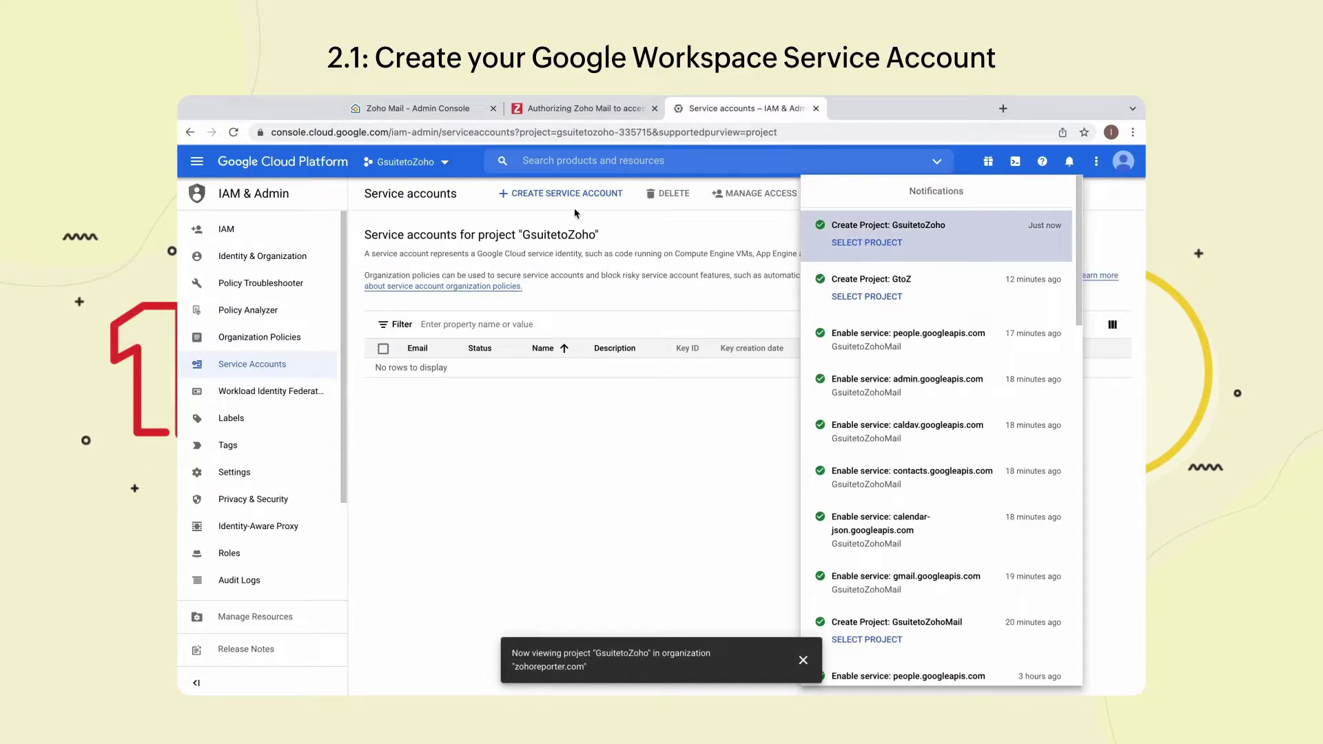
- Start a new service account and name it GsuiteToZohoMail
left_click(599, 200)
left_click(598, 199)
left_click(479, 272)
type("GsuiteTi")
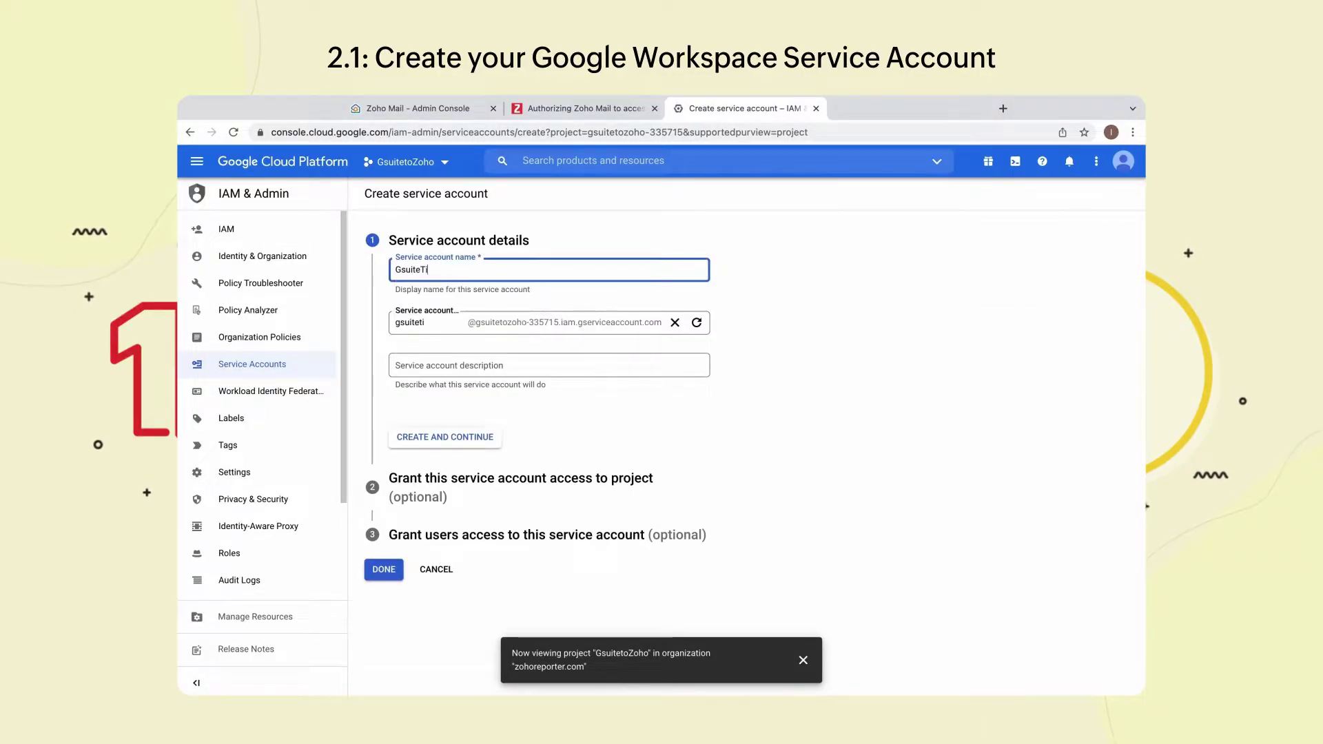
key("BackSpace")
type("oZ")
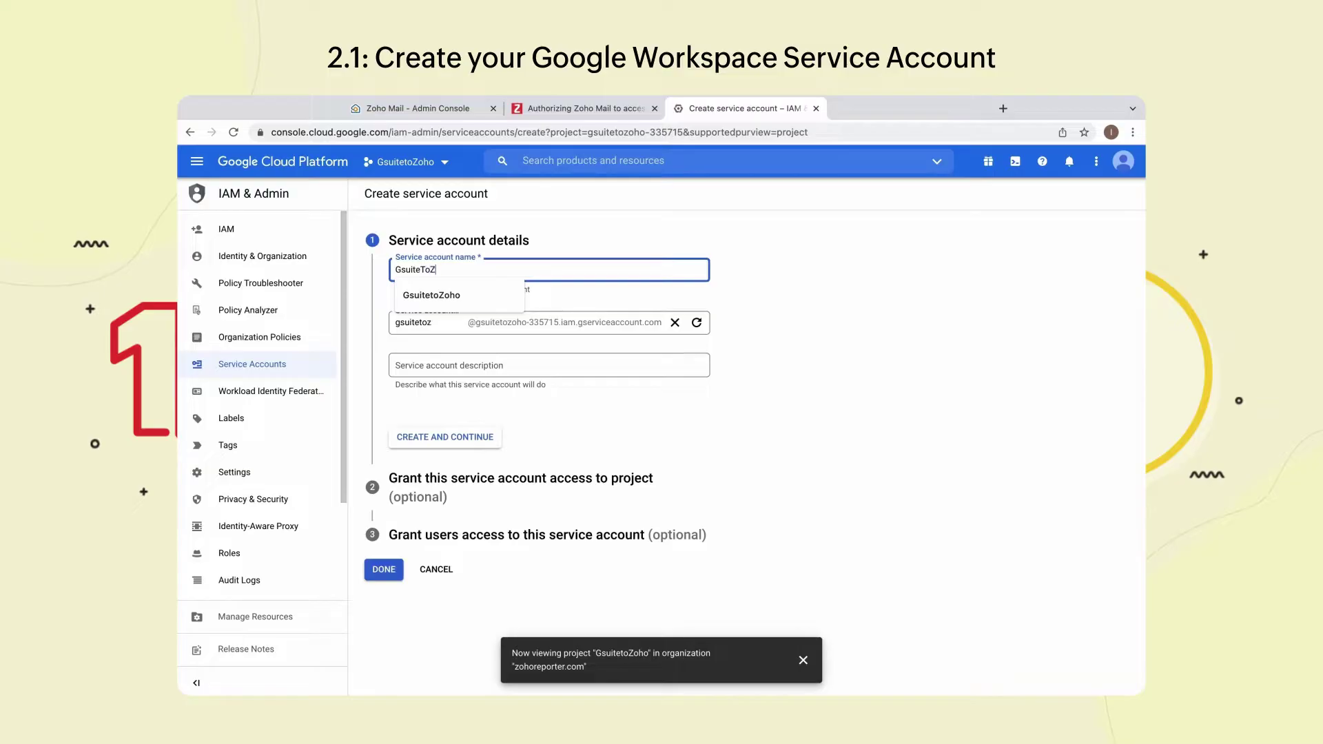
type("ohoMail")
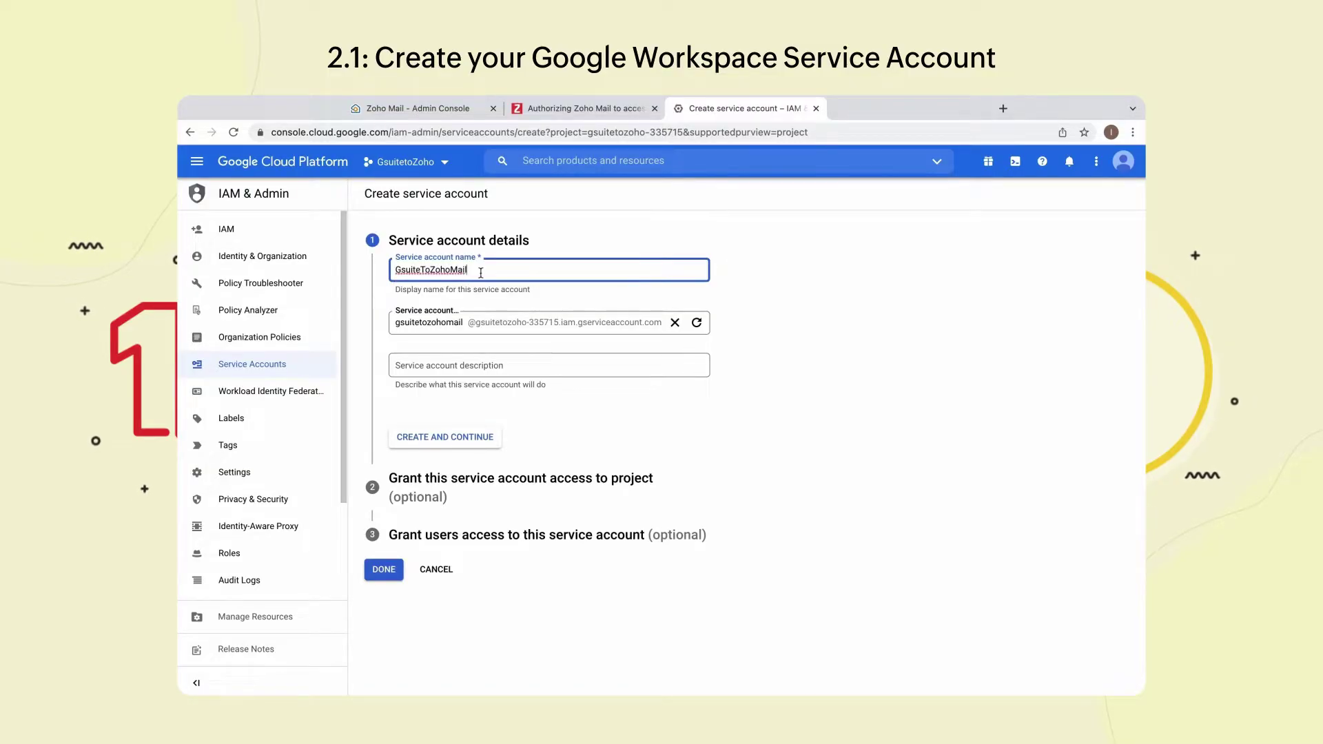
- Create the GsuiteToZohoMail service account and grant it the Owner role
left_click(464, 438)
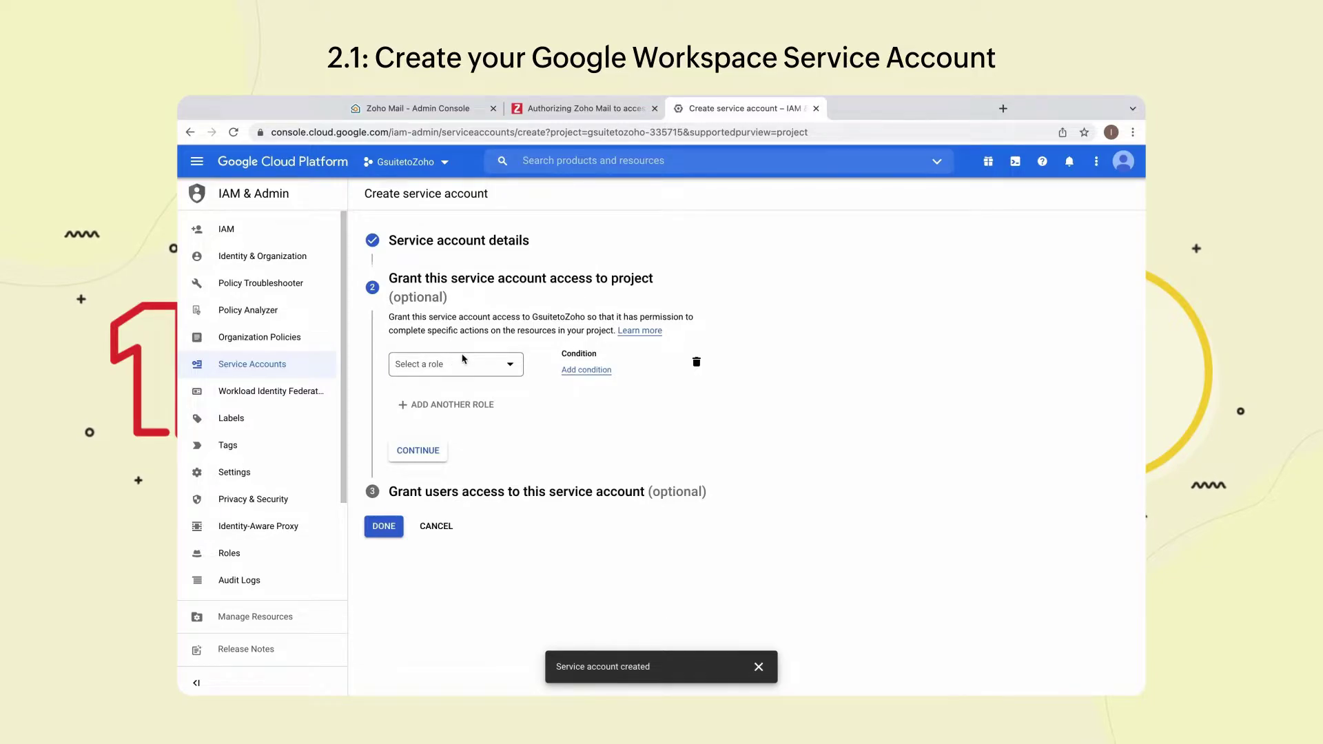
left_click(460, 359)
left_click(537, 413)
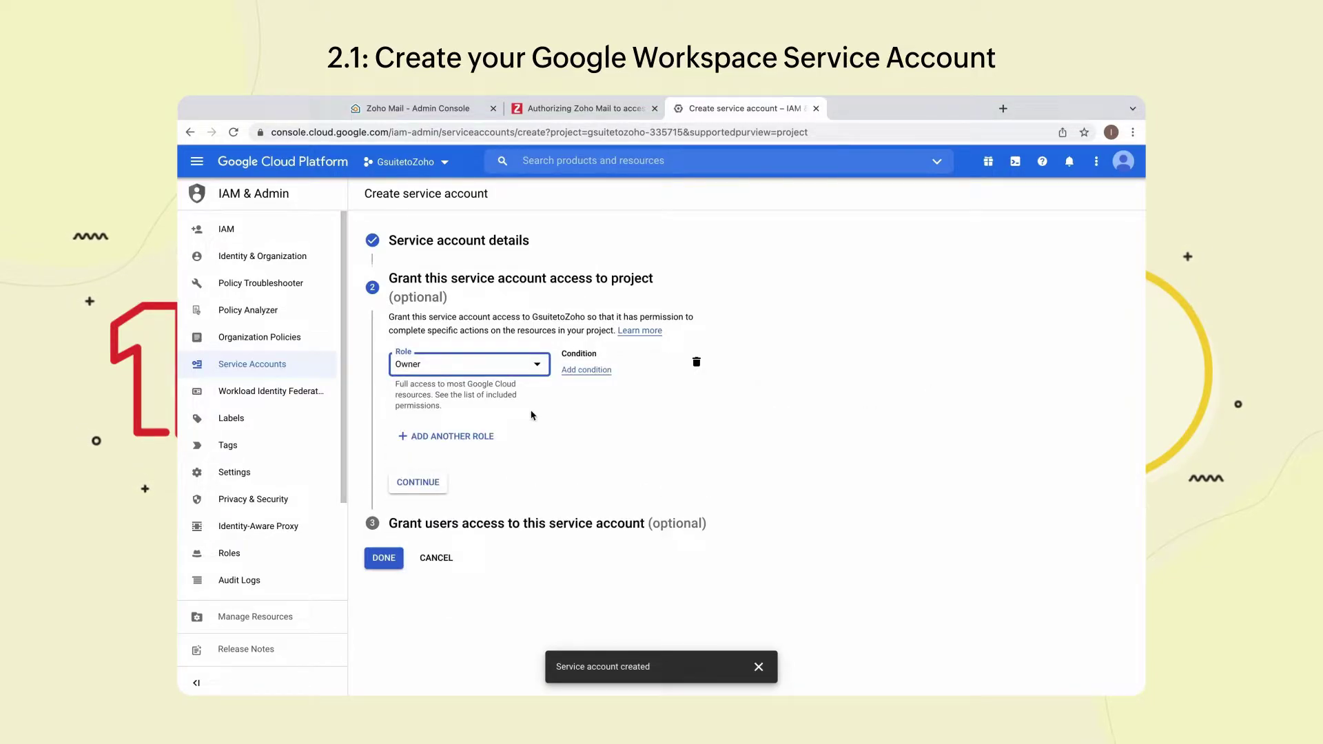
left_click(427, 483)
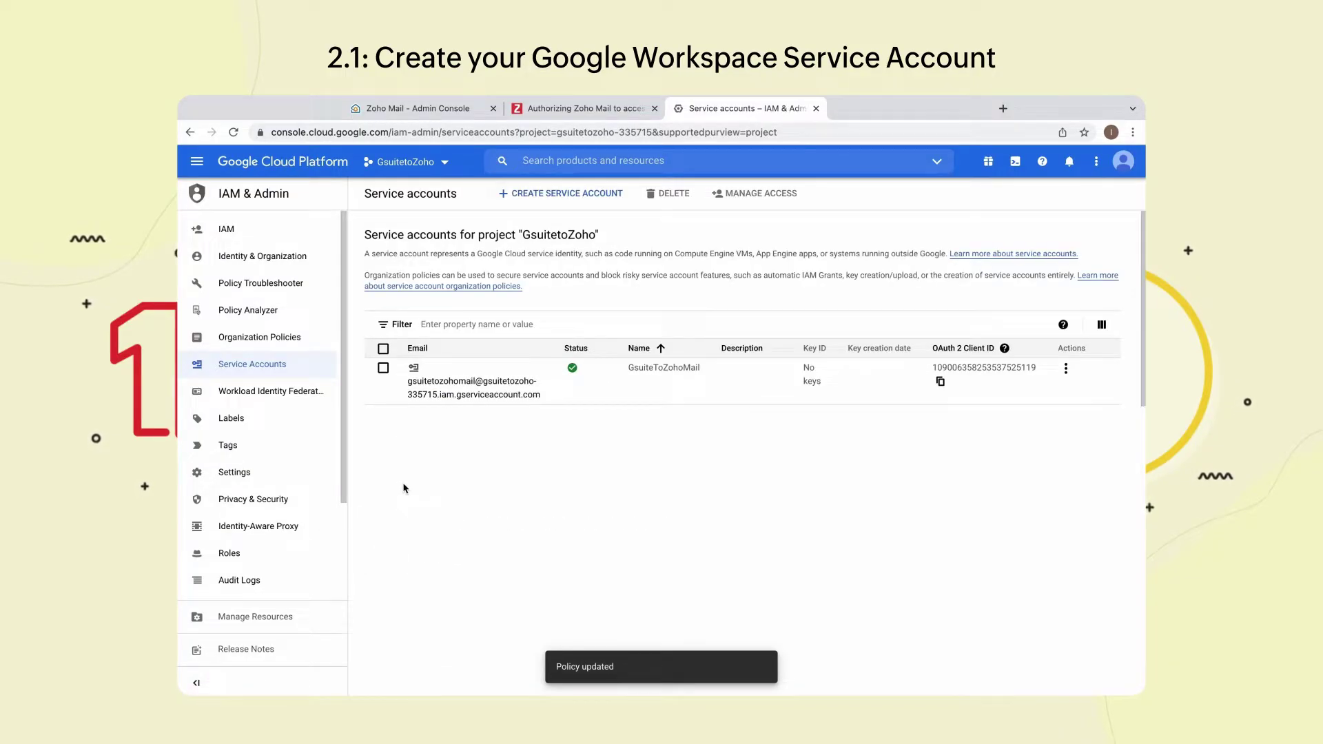
- Open the GsuiteToZohoMail service account and copy its email and Unique ID
left_click(466, 394)
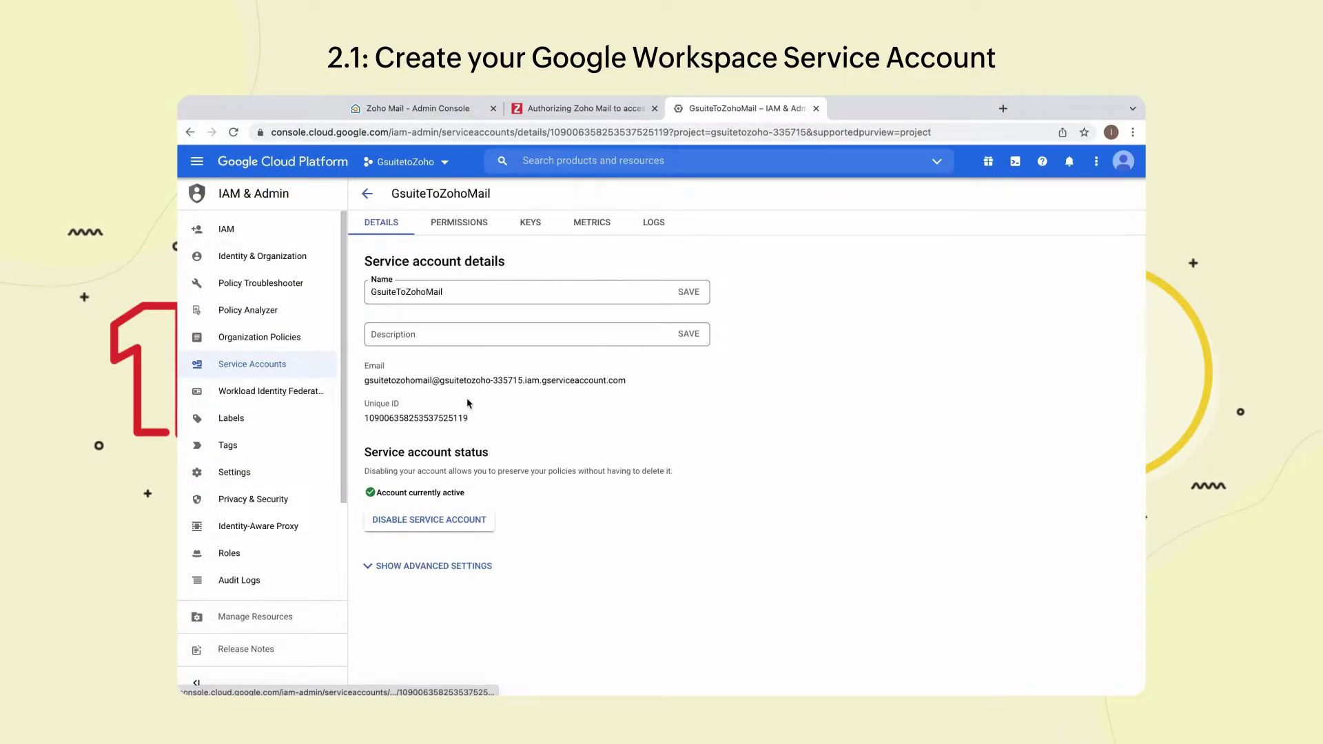
left_click_drag(364, 368, 510, 418)
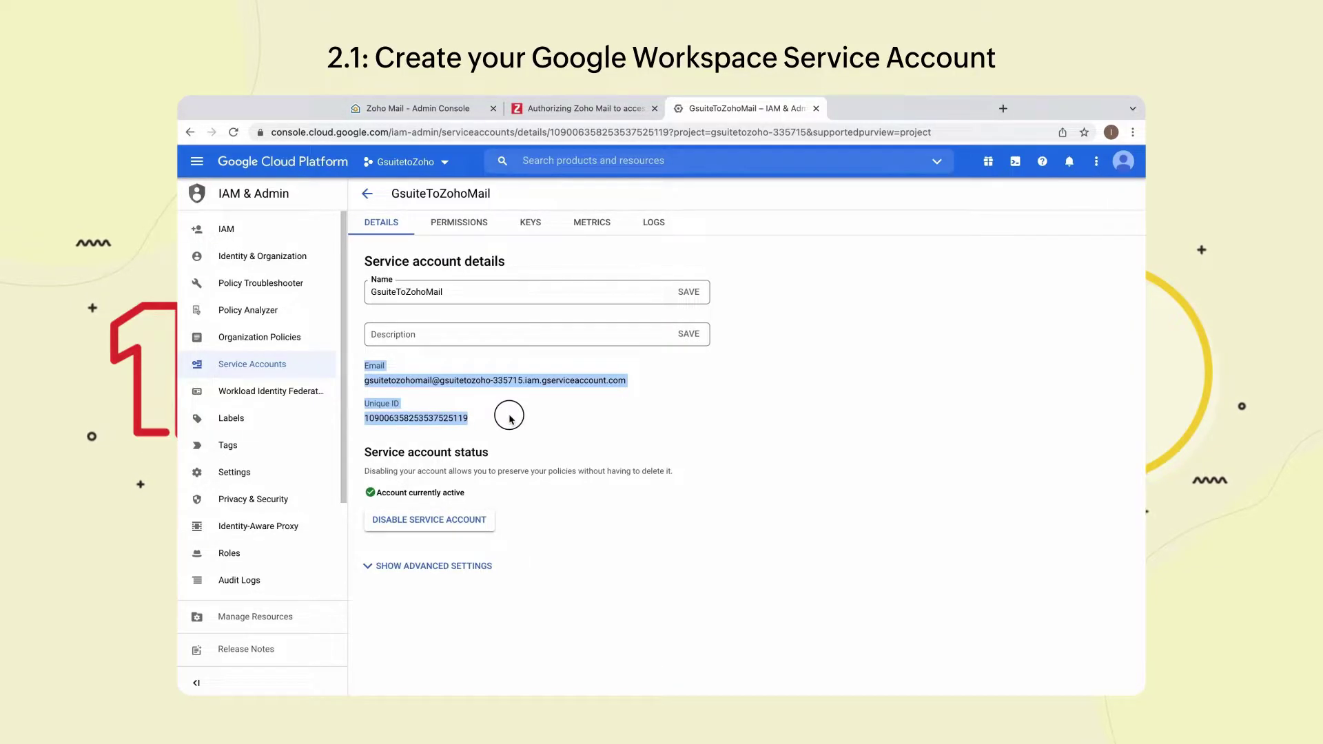
left_click(510, 418)
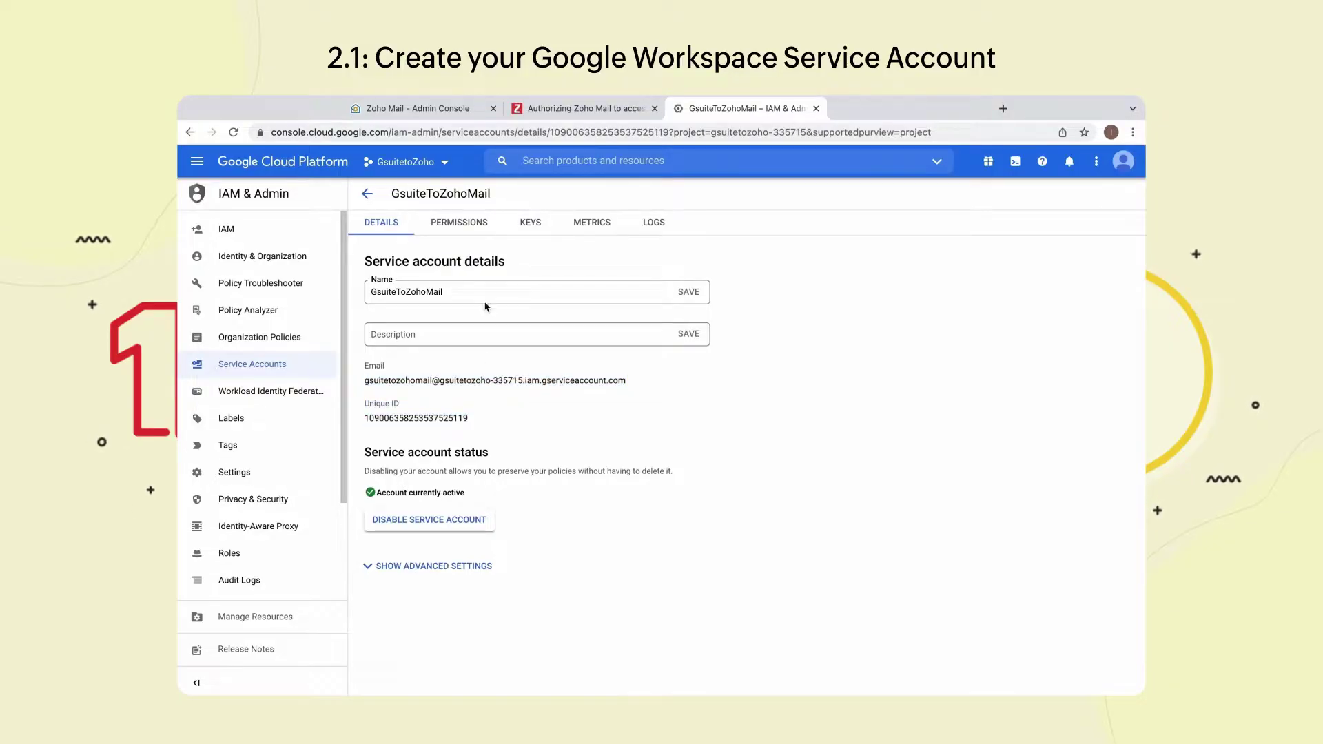
- Create a new P12 private key for the service account
left_click(531, 224)
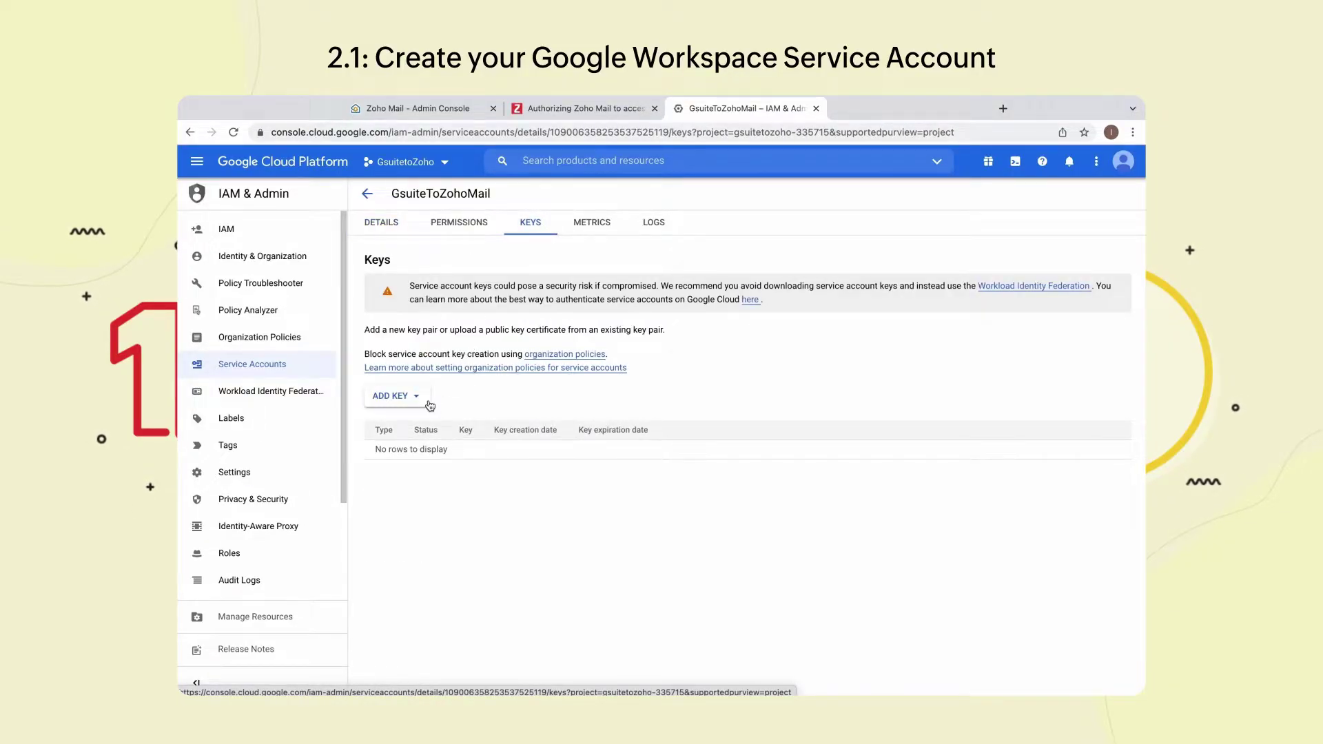
left_click(403, 396)
left_click(433, 424)
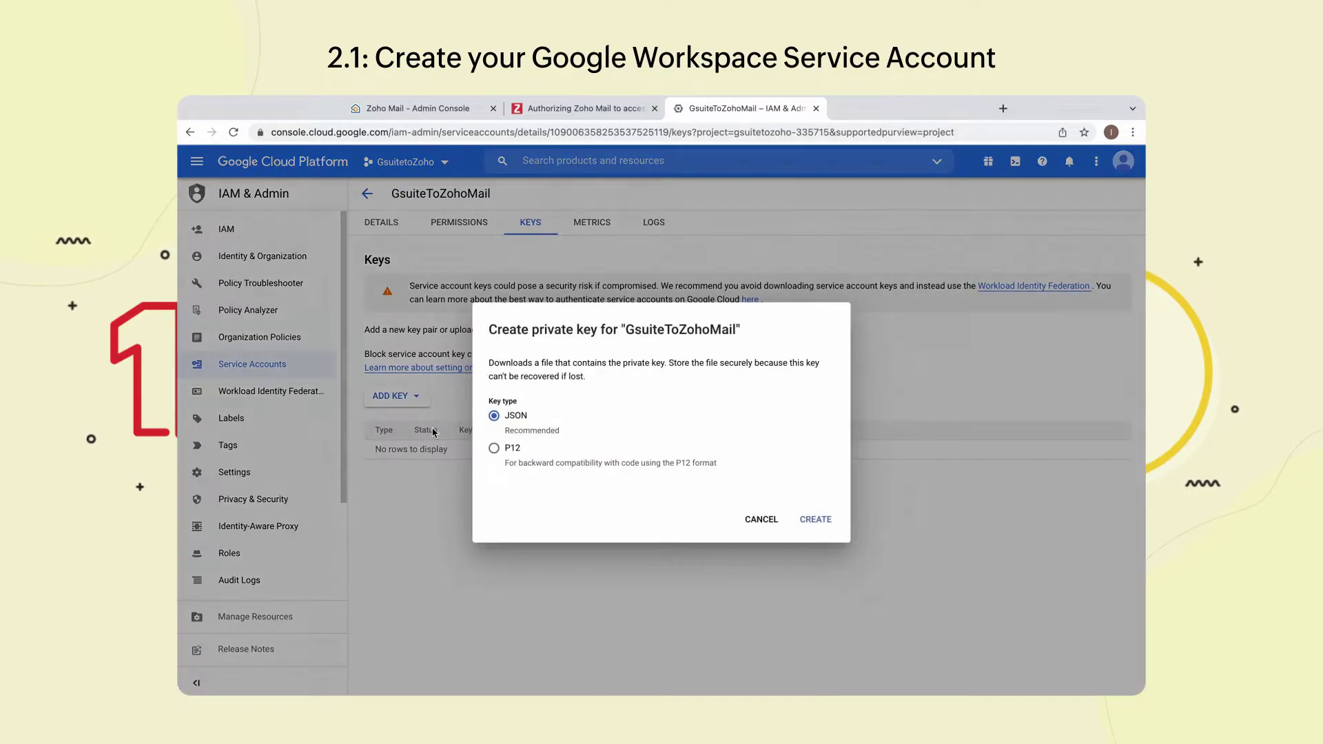
left_click(494, 448)
left_click(810, 521)
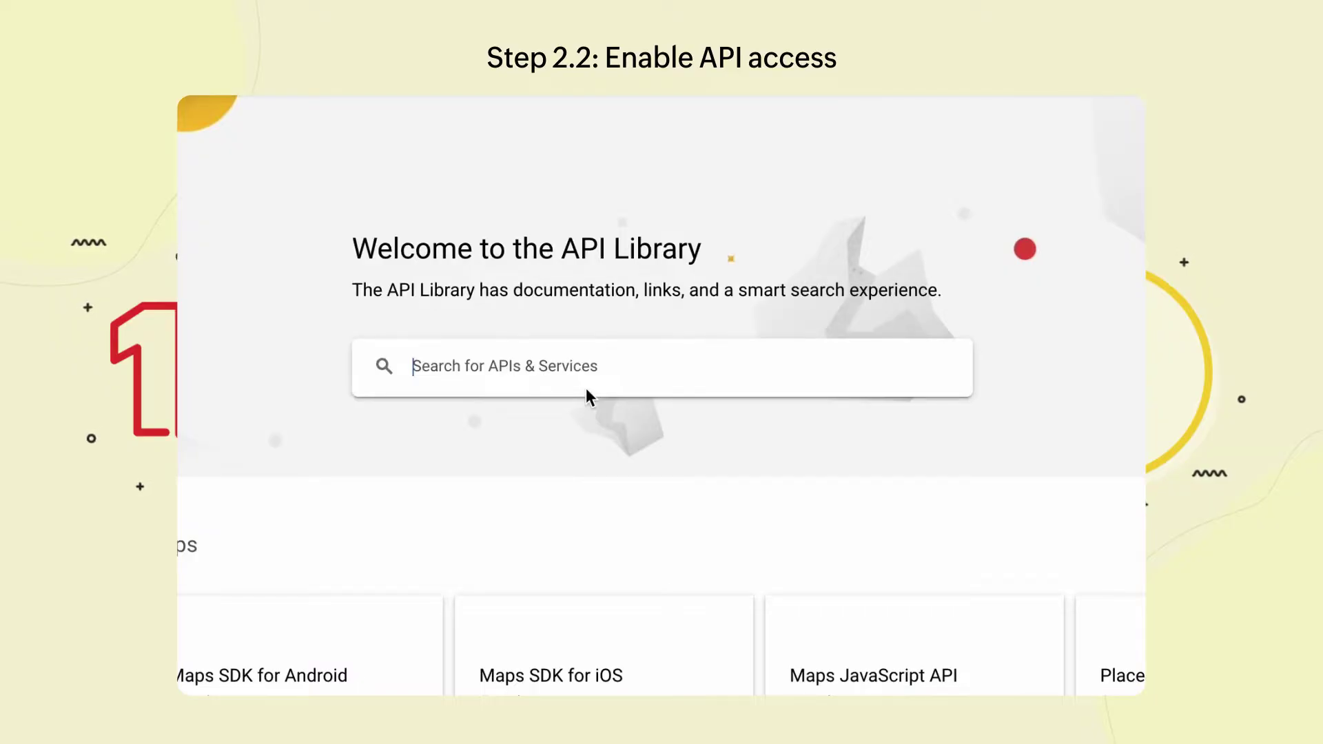
- Enable the Gmail API and the Google Calendar API
type("Gmail API")
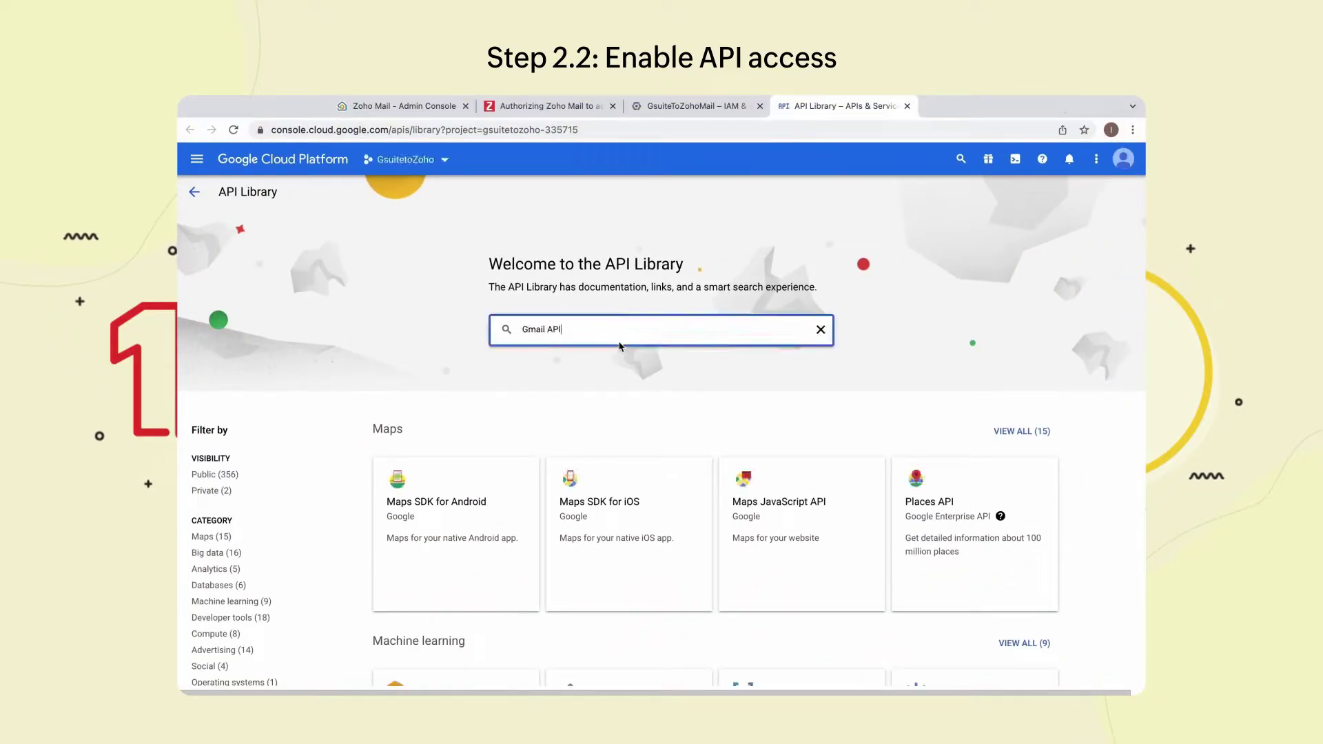
left_click(544, 360)
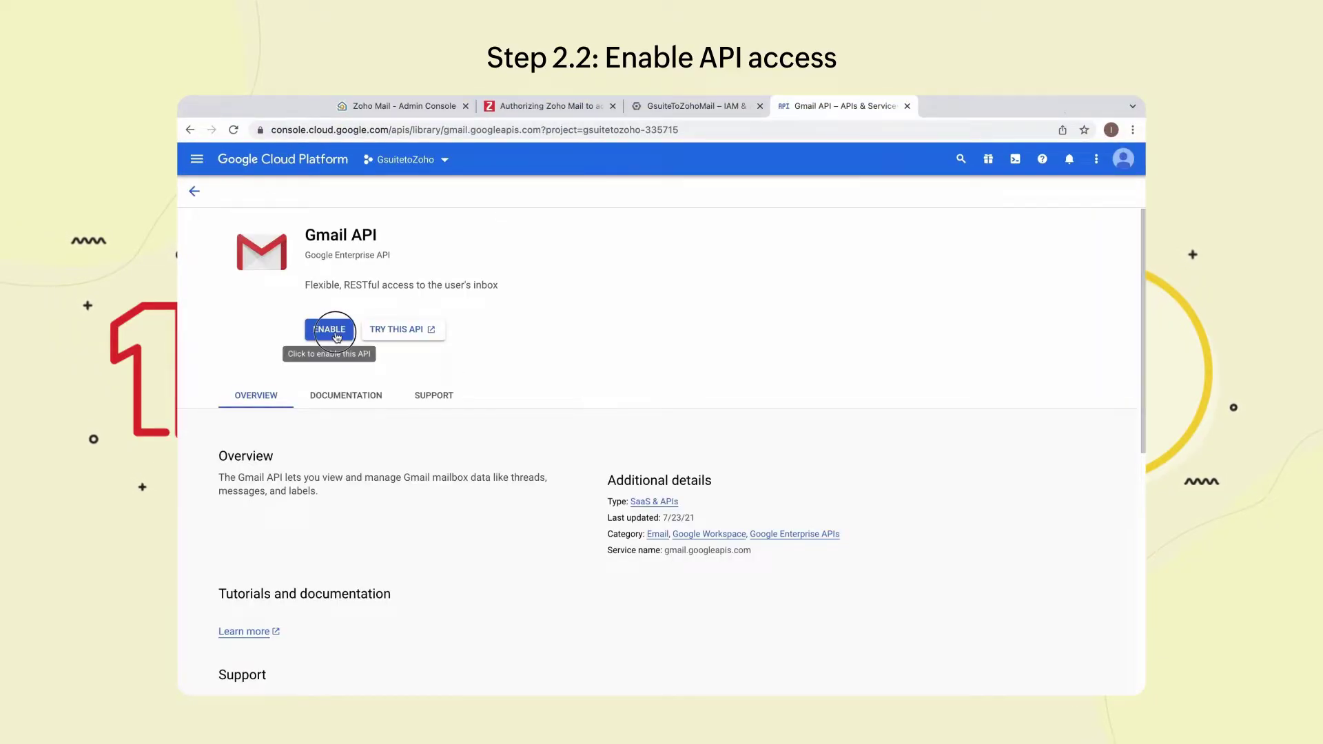
left_click(328, 329)
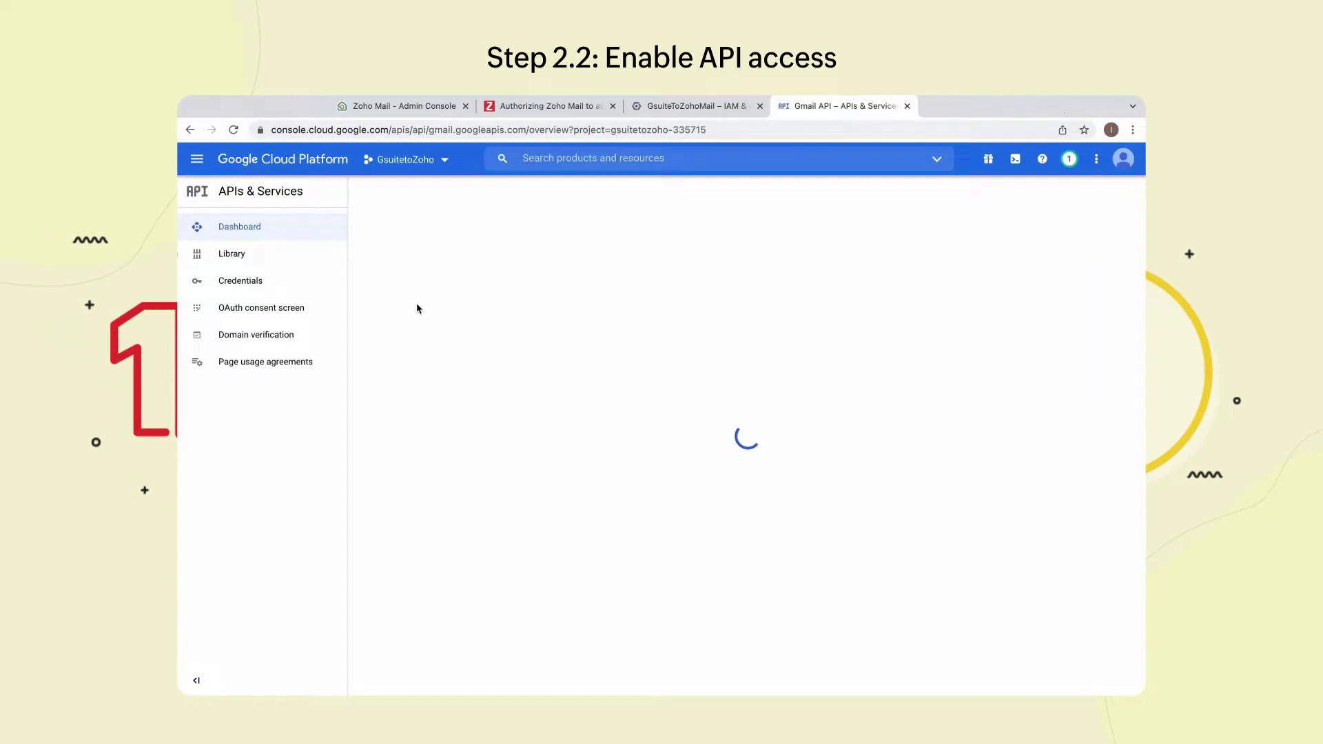
left_click(607, 160)
type("Google Calendar API")
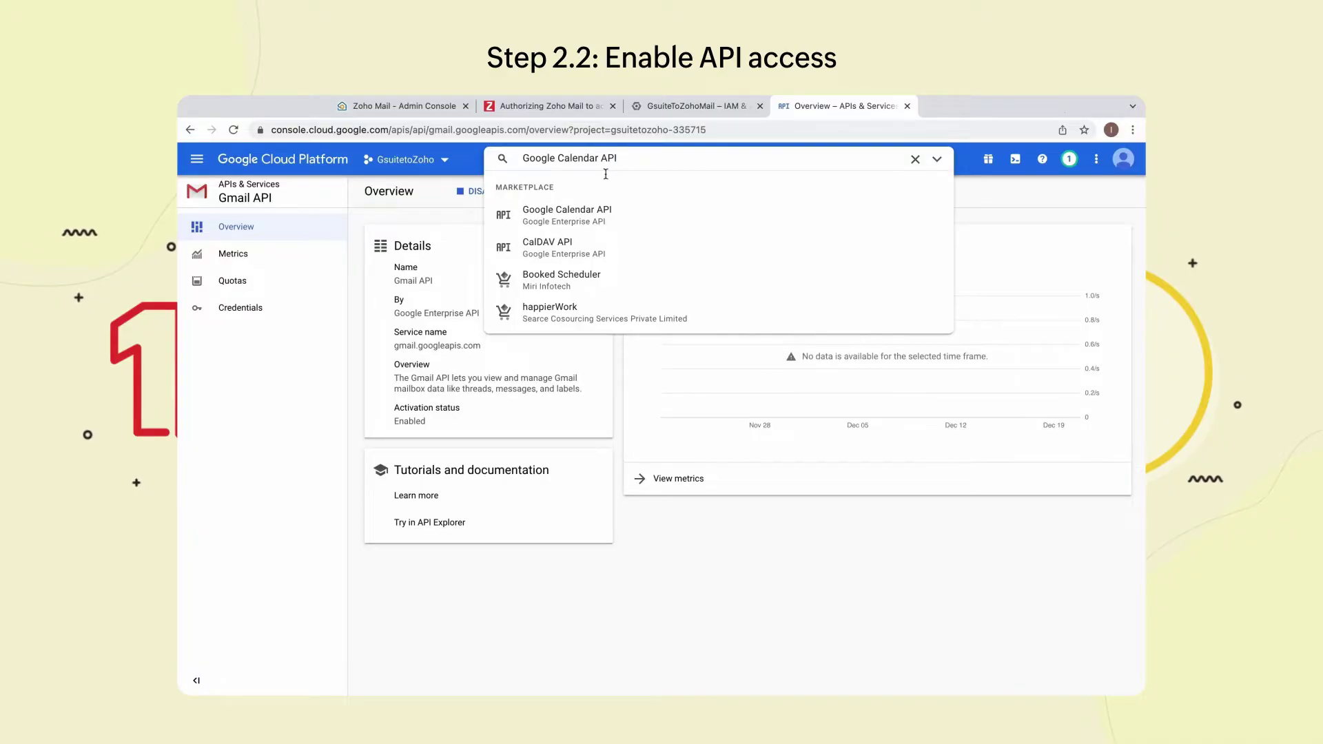
left_click(561, 212)
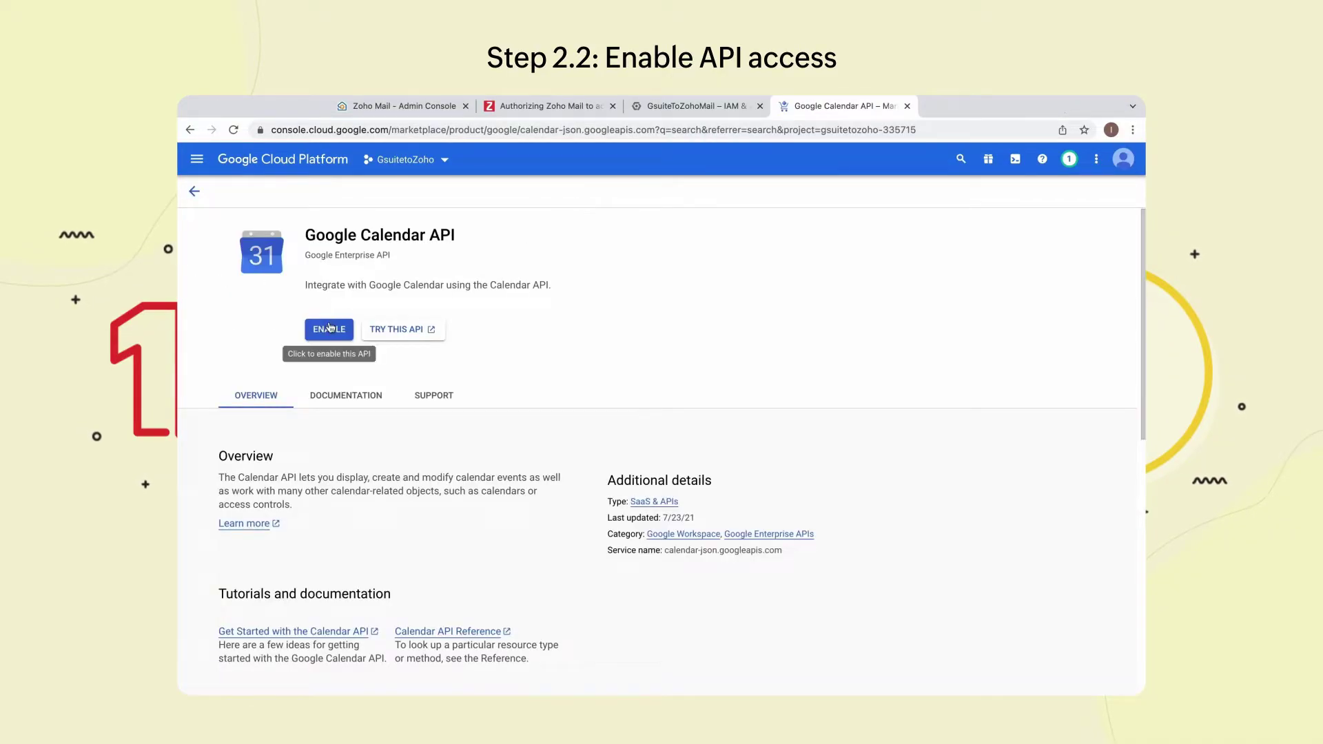
left_click(330, 329)
- Enable the Contacts API and the CalDAV API
left_click(628, 161)
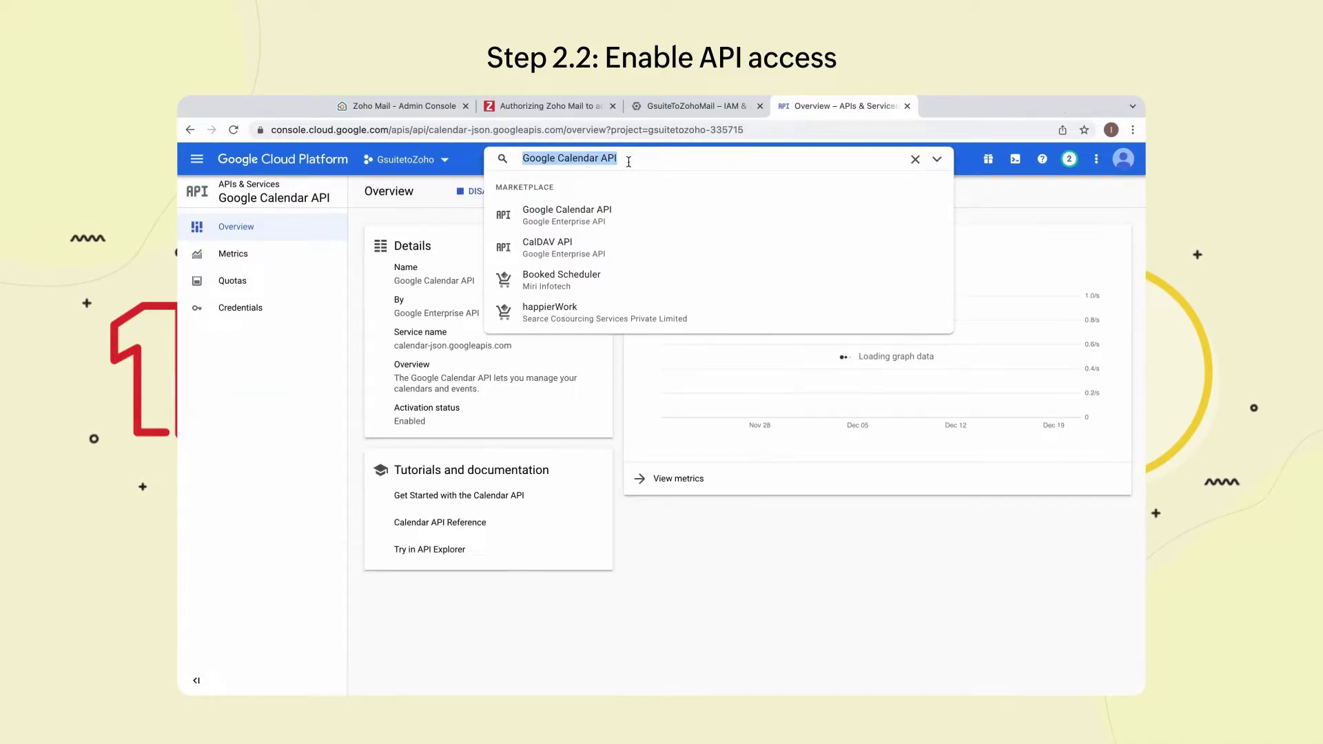
key("BackSpace")
type("Contacts API")
key("Return")
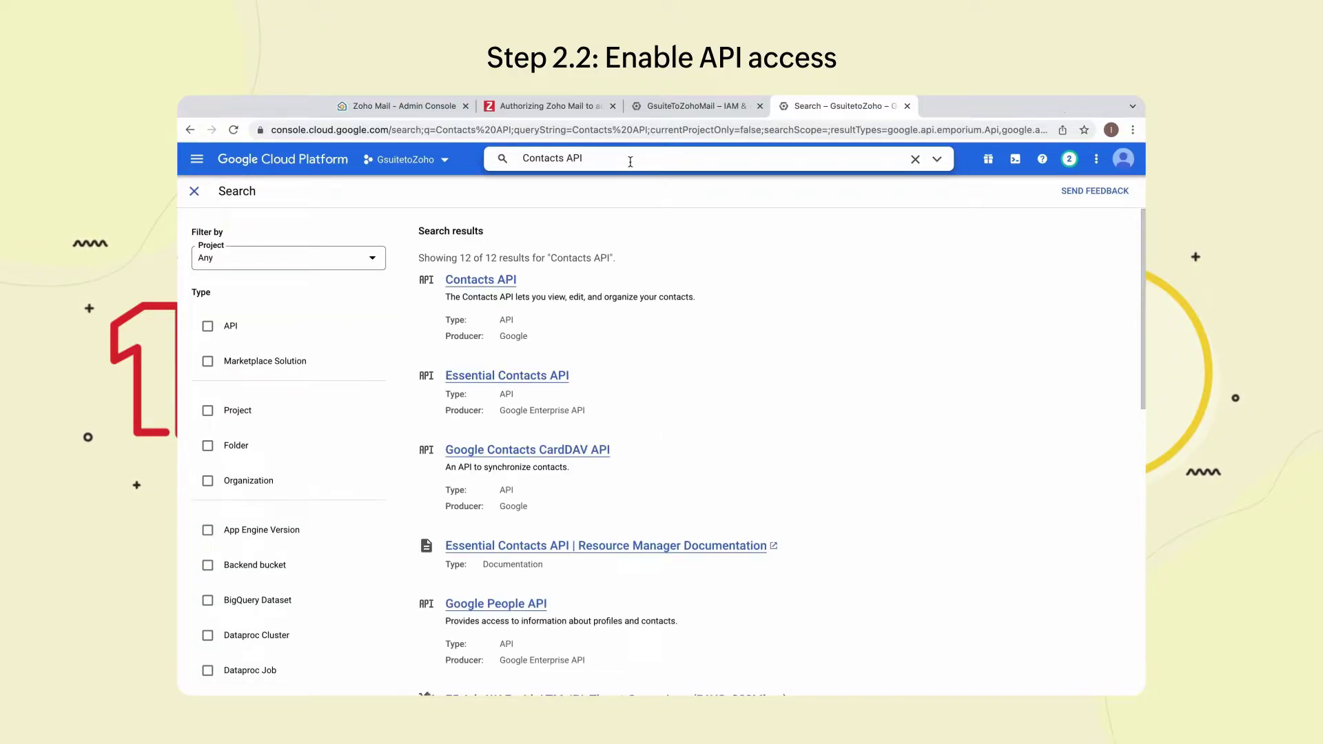
left_click(512, 278)
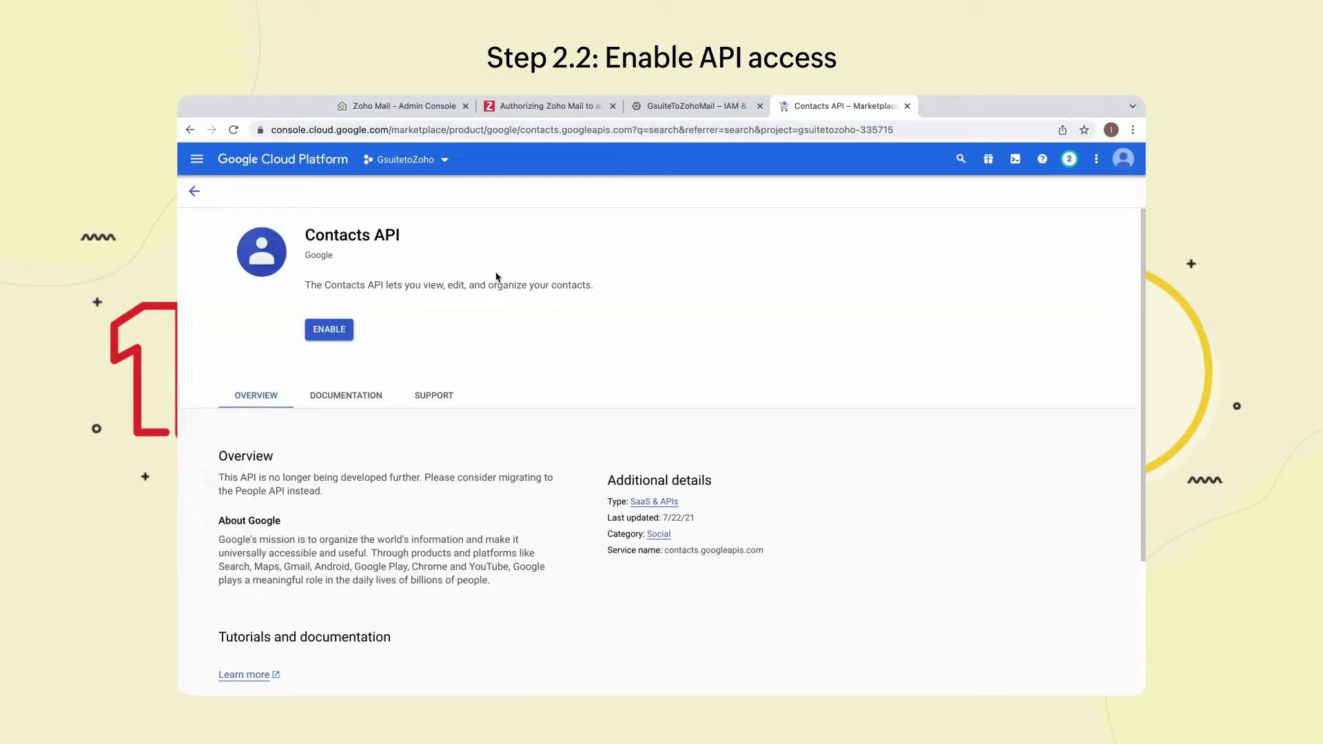
left_click(344, 329)
left_click(622, 162)
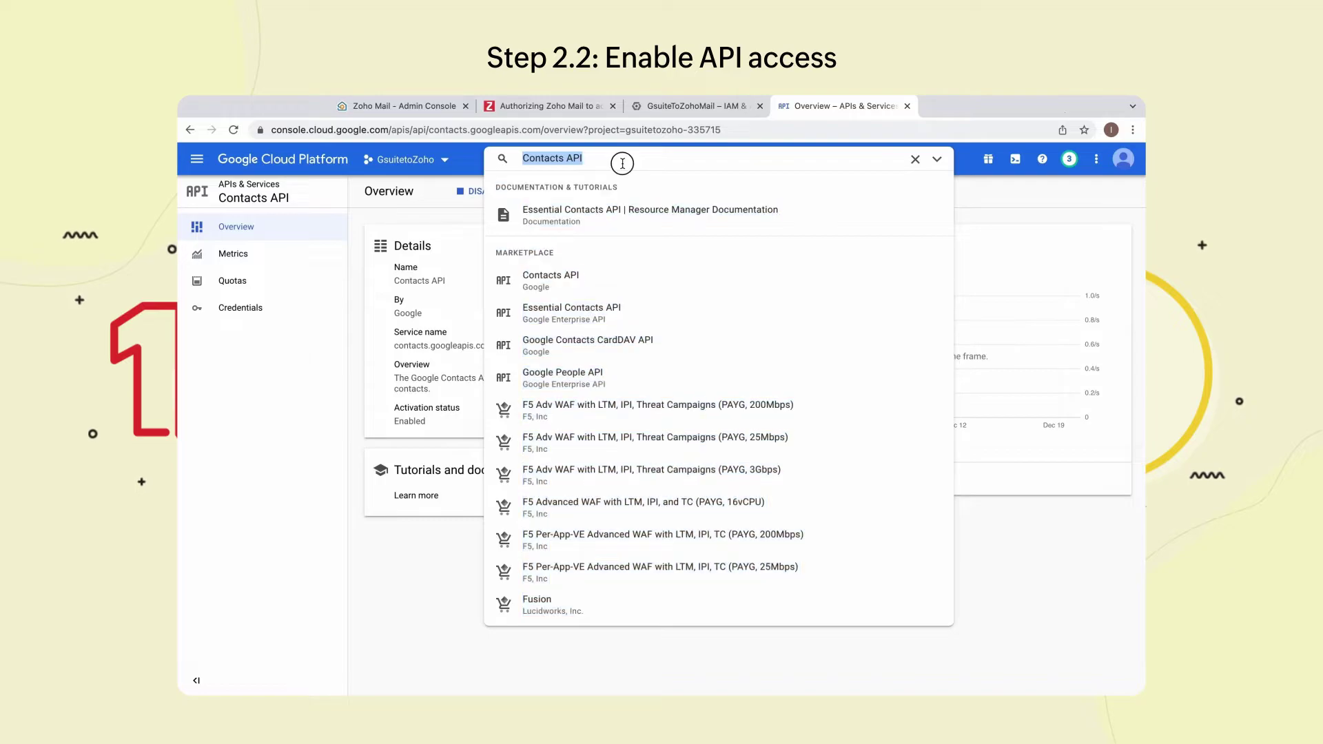
type("CalDAV API")
key("Return")
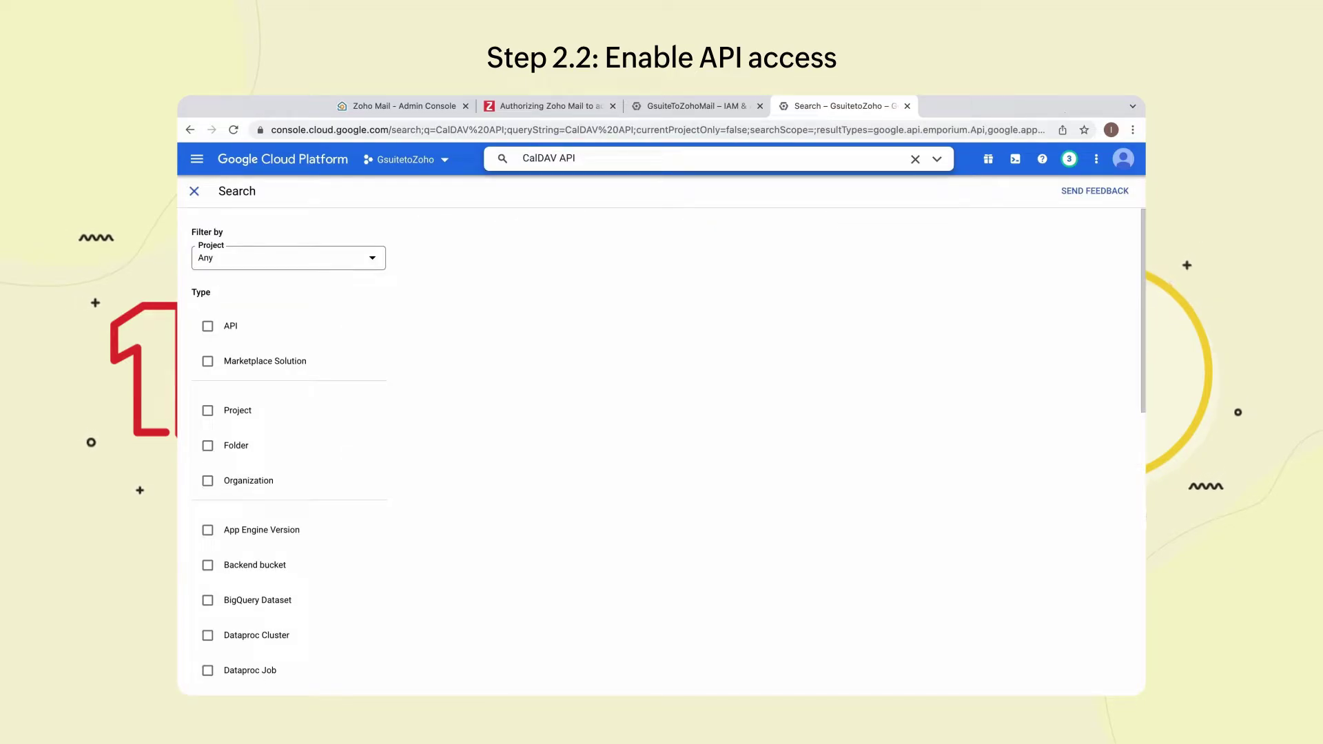
left_click(655, 205)
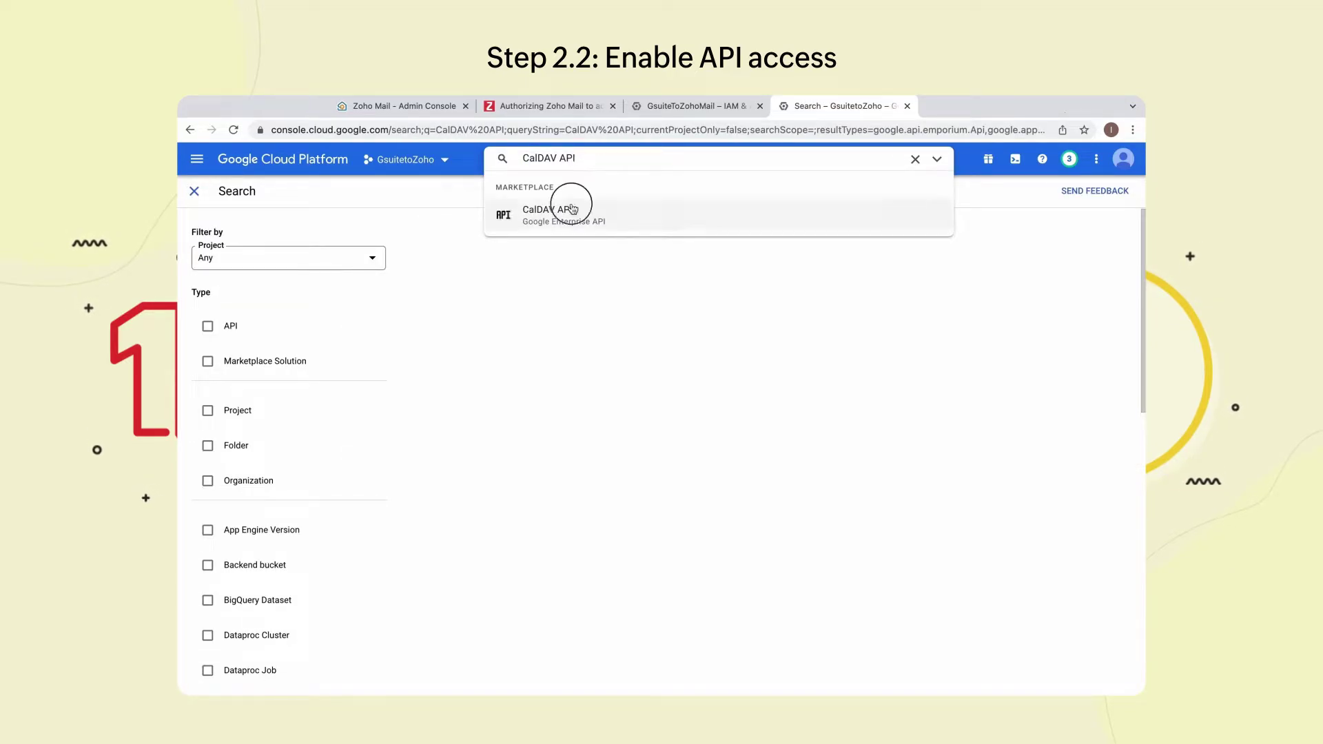
left_click(329, 330)
- Find and enable the Admin SDK API
left_click(629, 157)
type("Admin SDK")
key("Return")
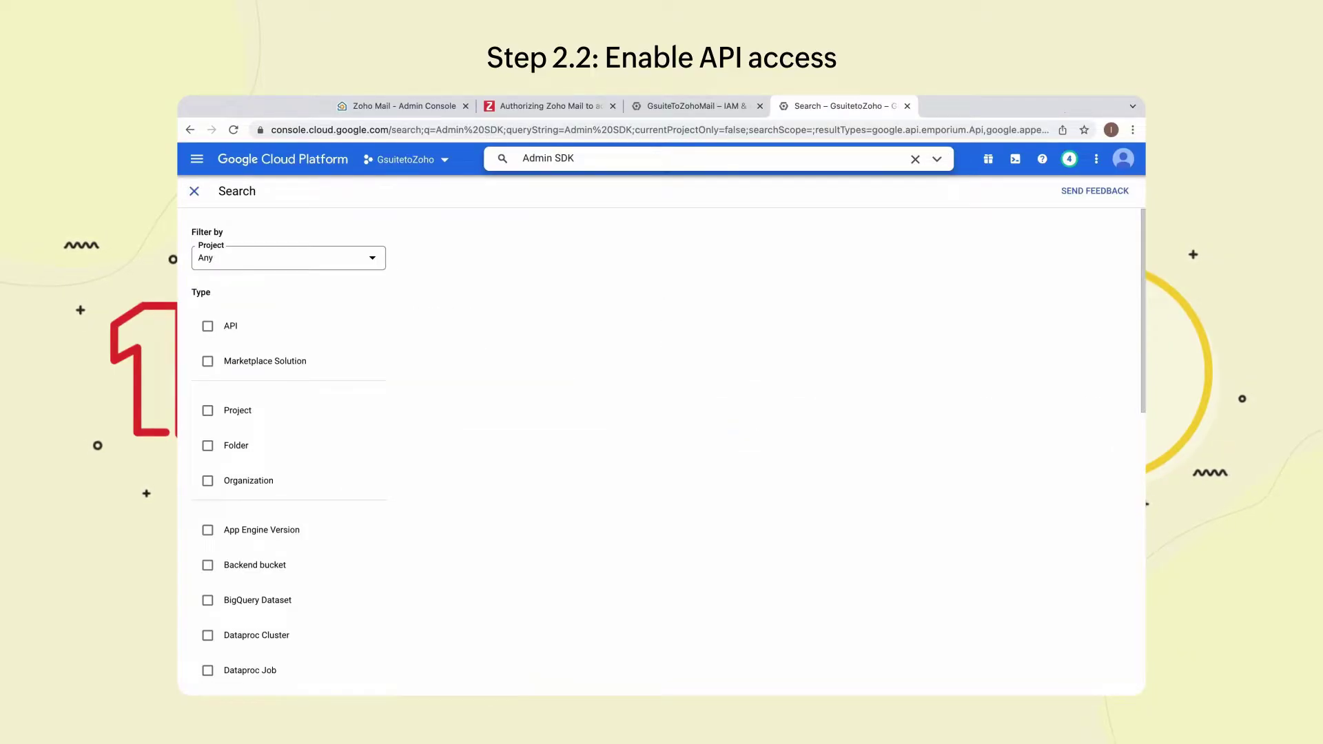
left_click(513, 283)
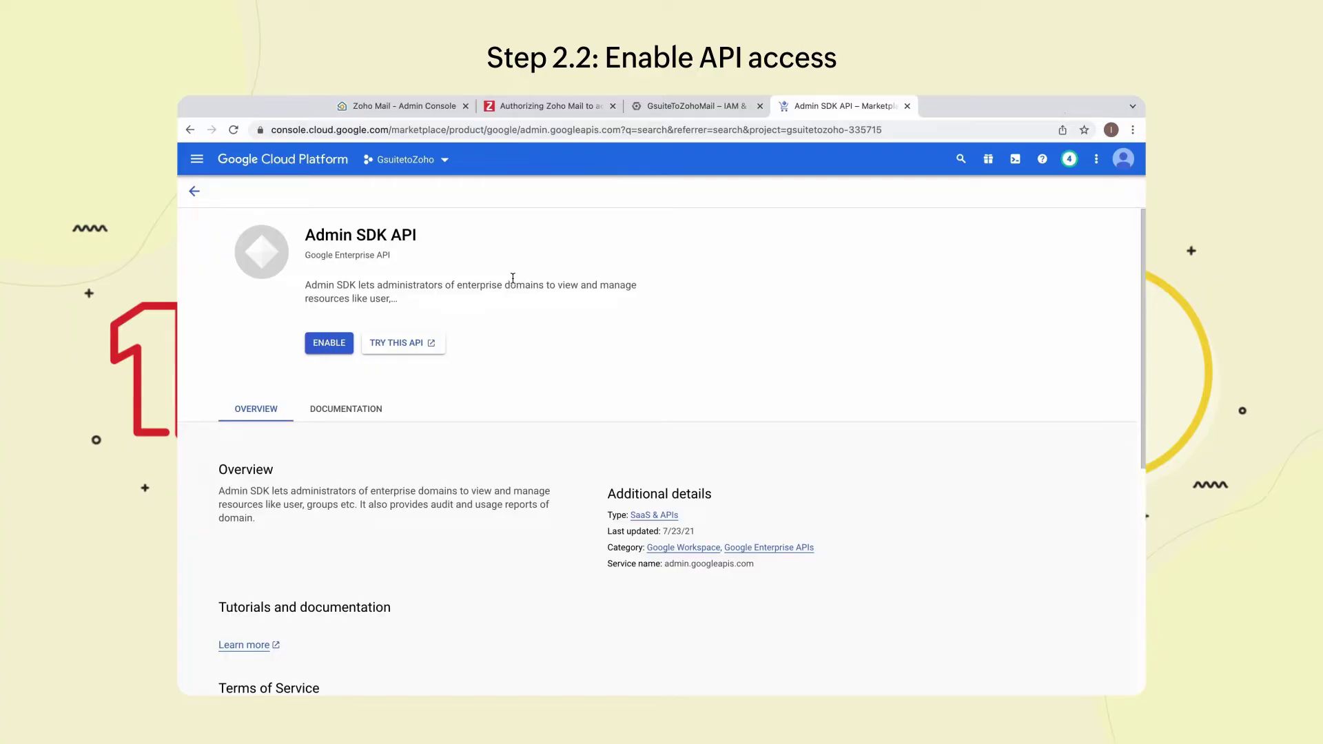
left_click(328, 339)
- Search for Google People API and open its listing
left_click(679, 159)
left_click(915, 158)
type("Google People API")
key("Return")
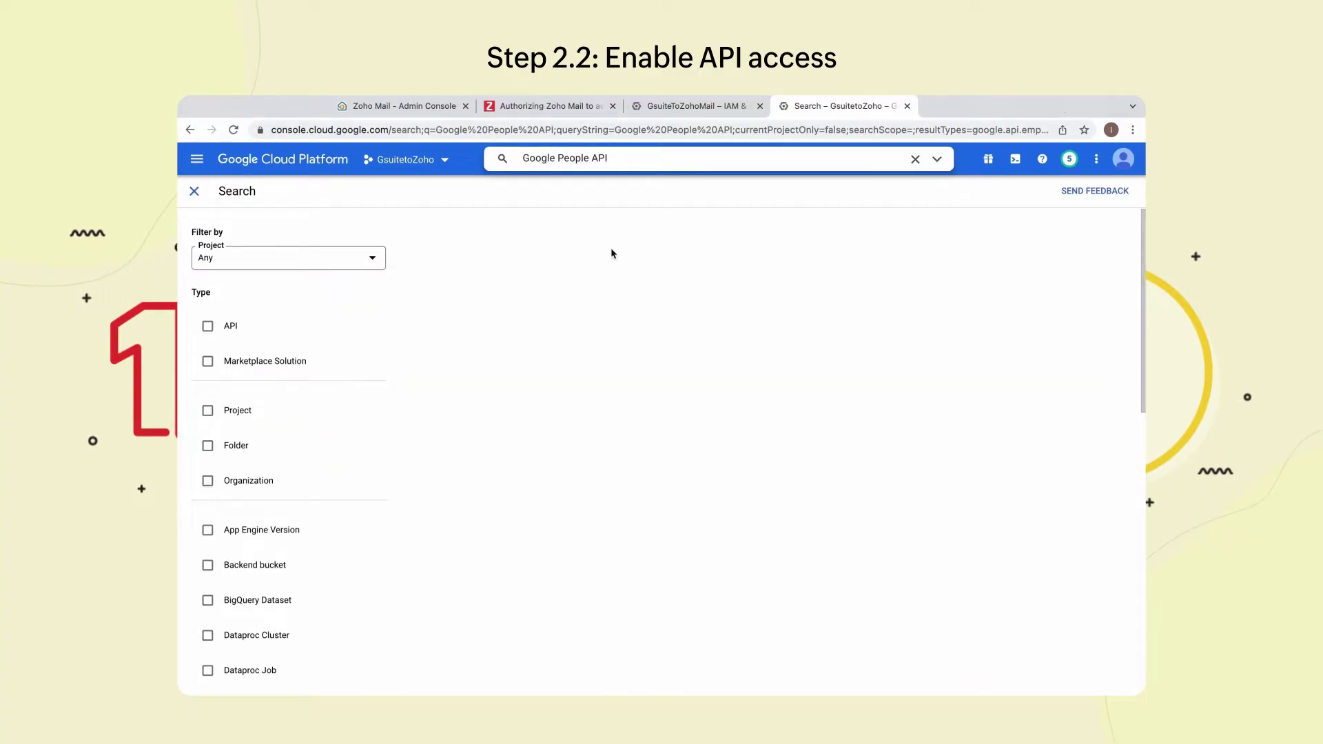
left_click(623, 160)
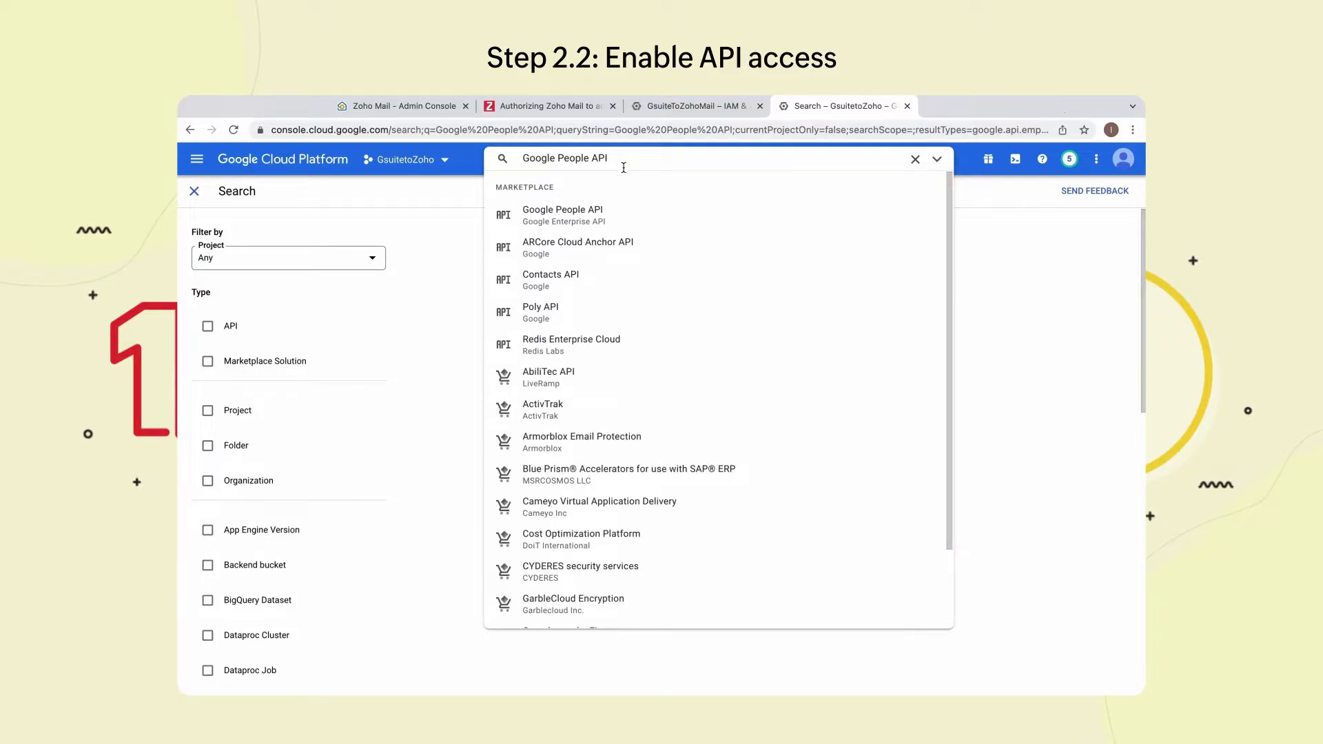
left_click(587, 212)
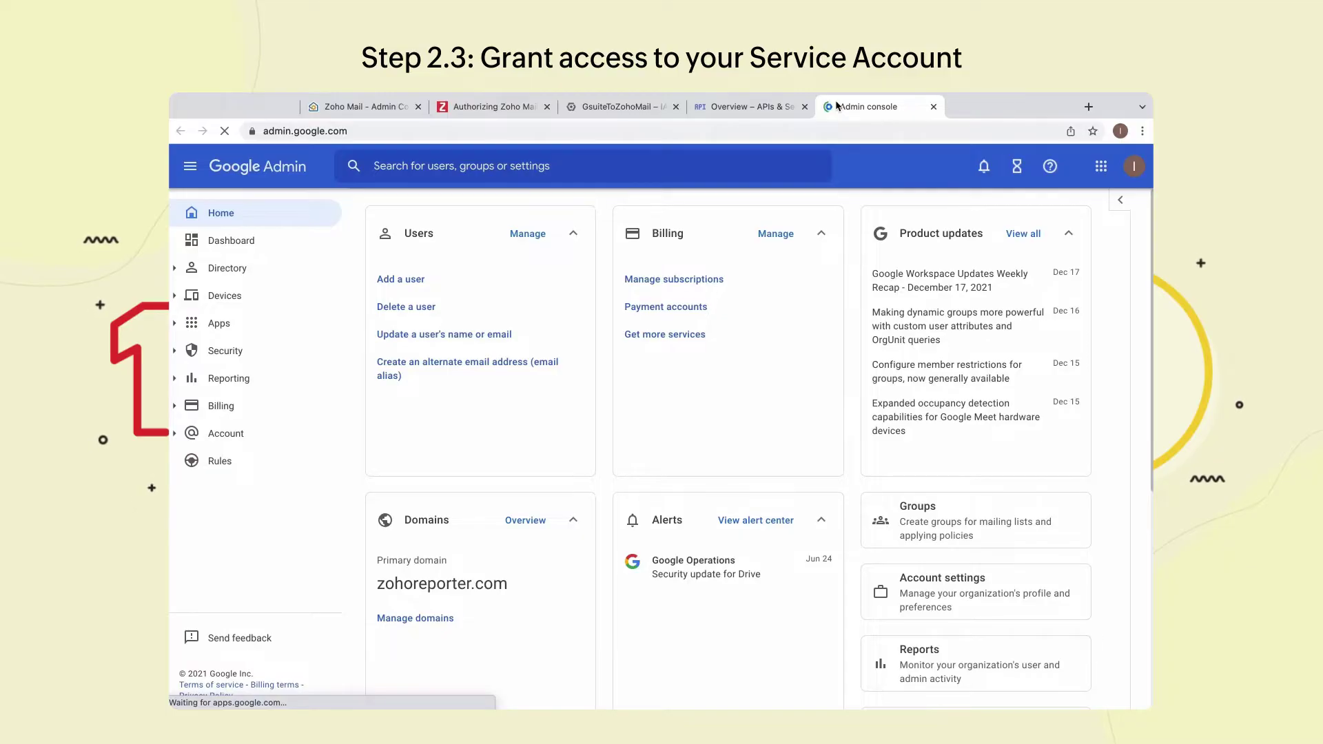
- Add a new API client under Security > API controls > Domain-wide Delegation in Google Admin
left_click(209, 352)
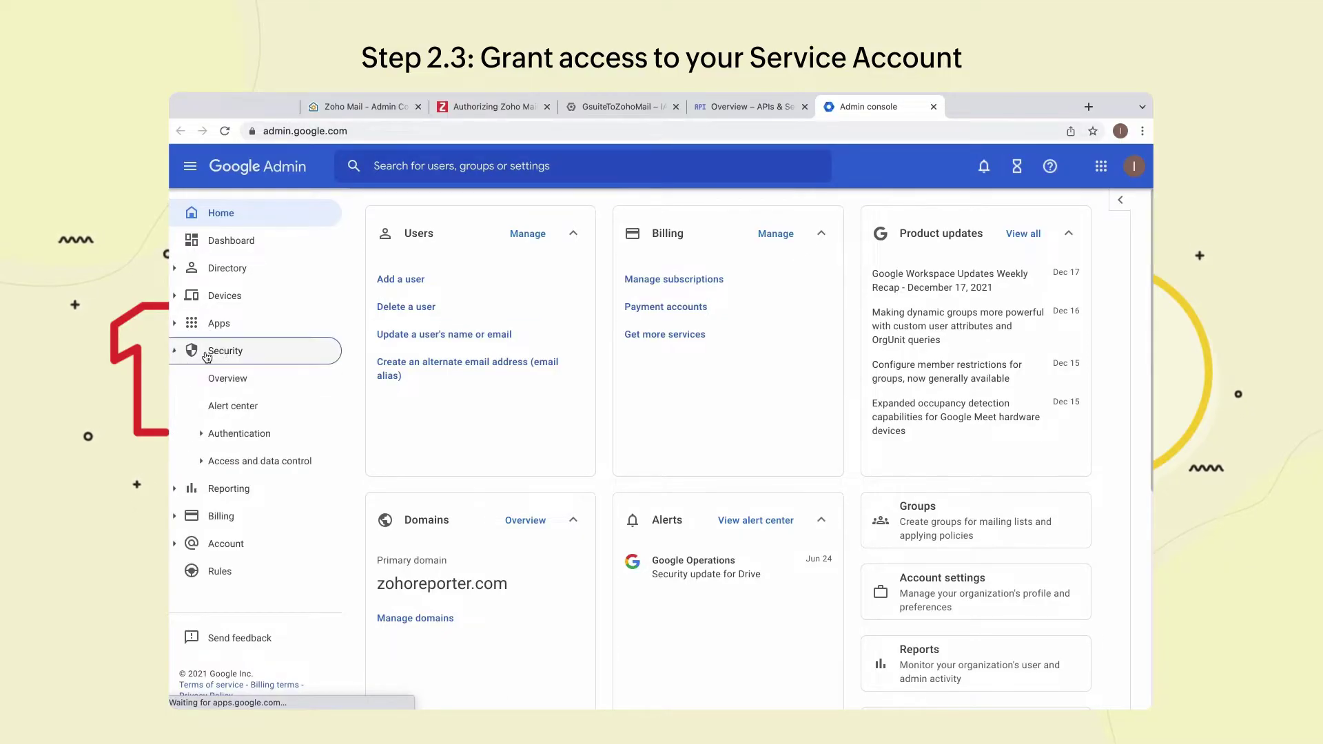
left_click(252, 460)
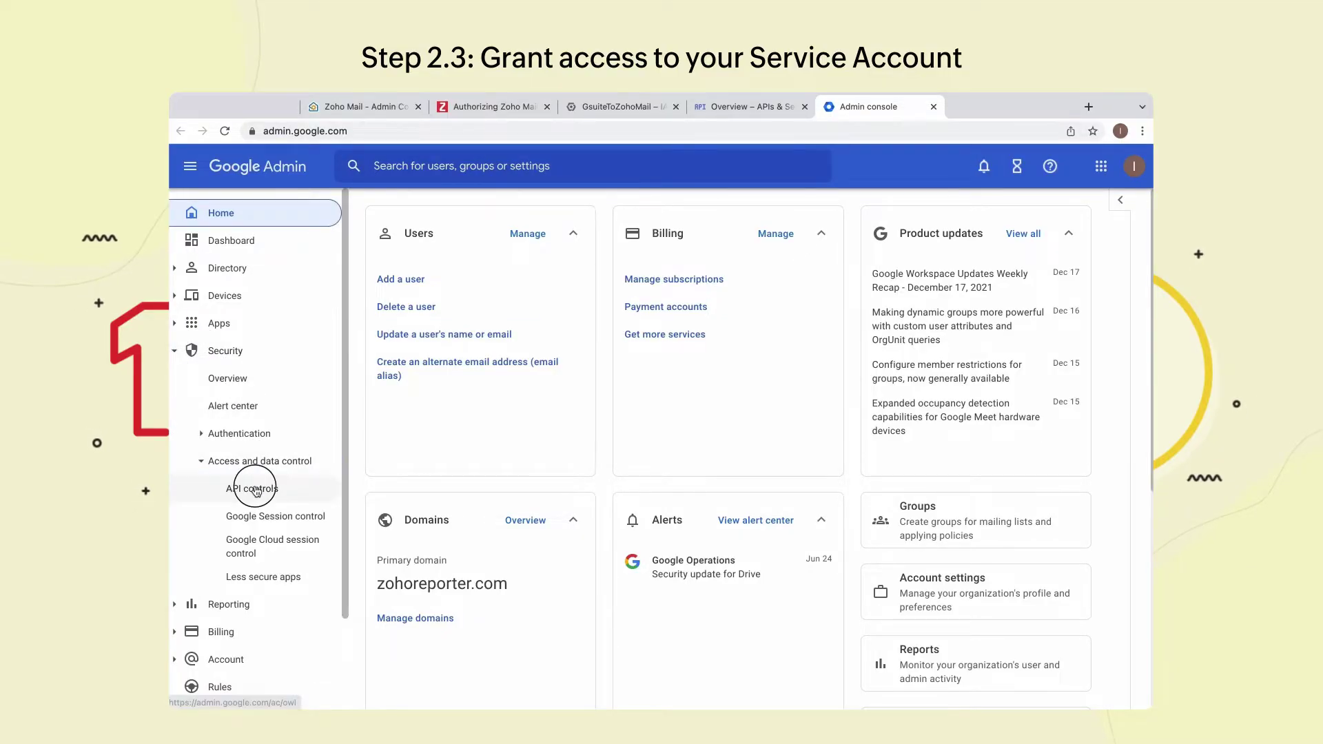
left_click(256, 489)
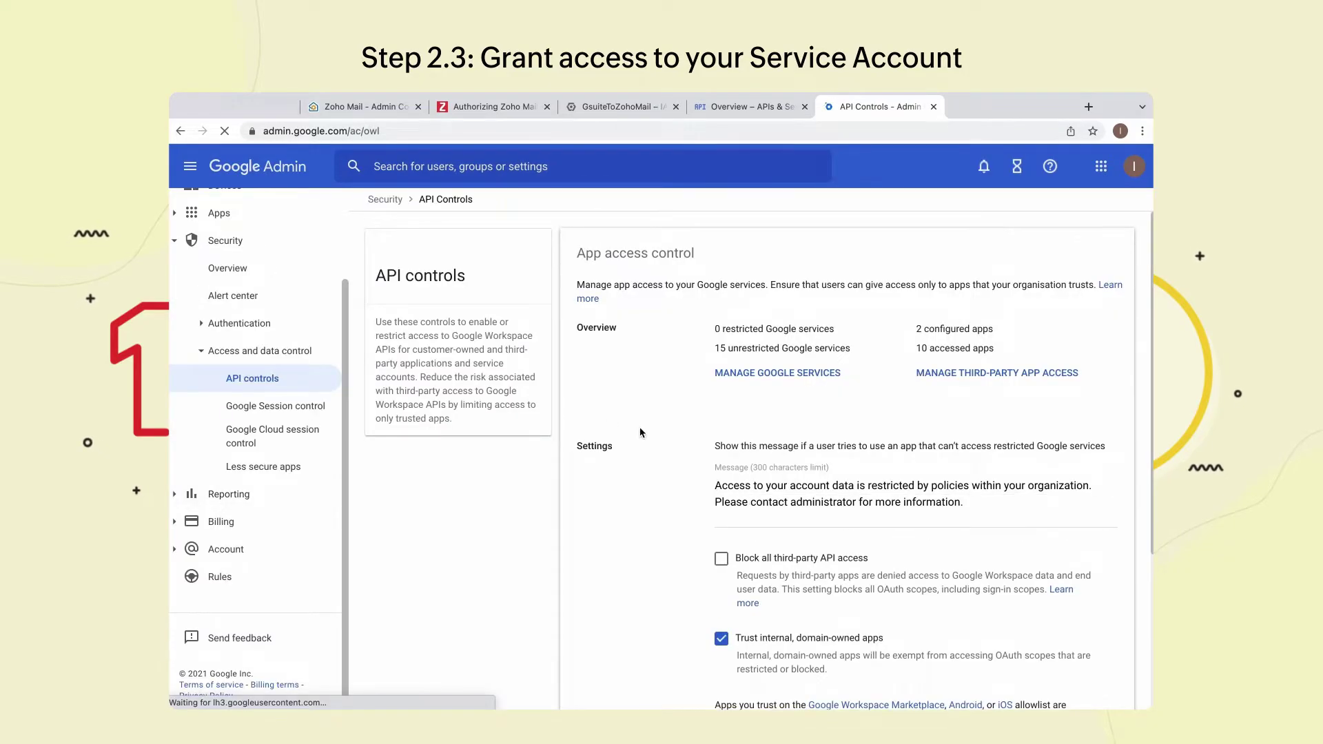
scroll(638, 432, "down", 3)
left_click(686, 673)
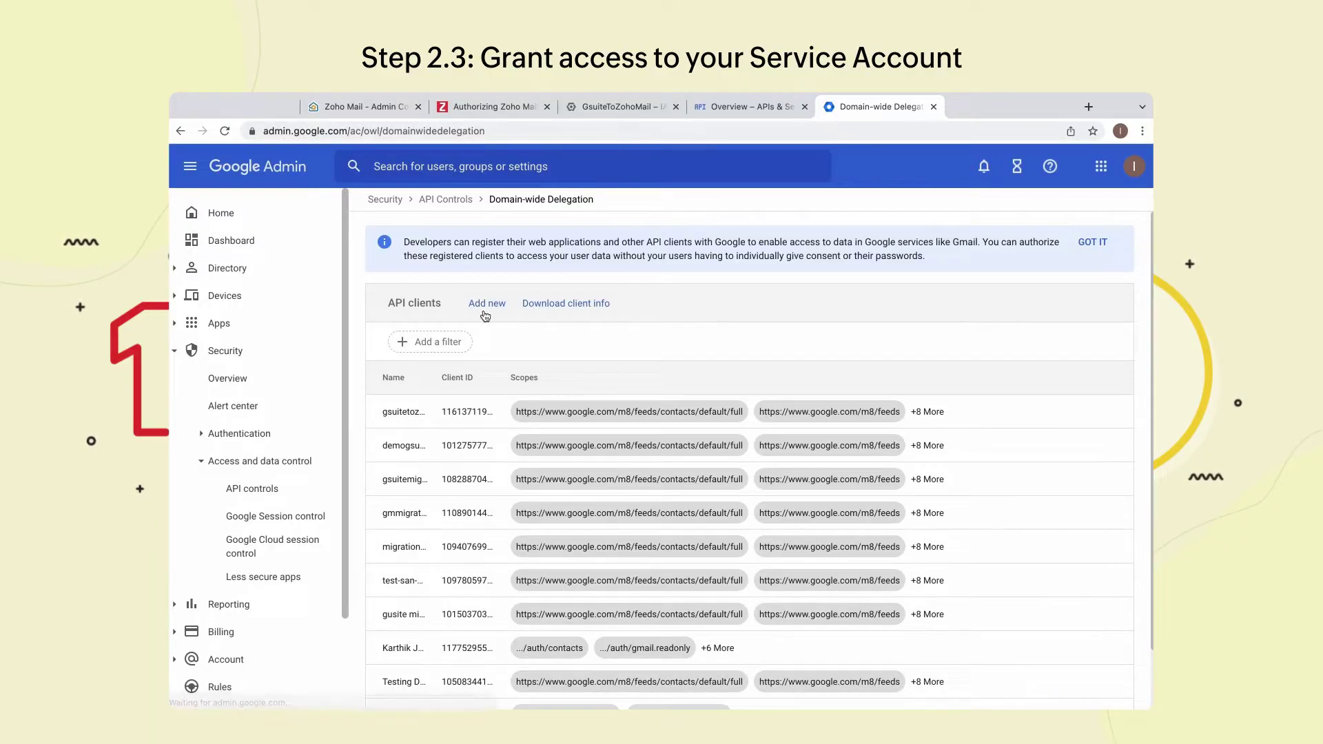
left_click(489, 306)
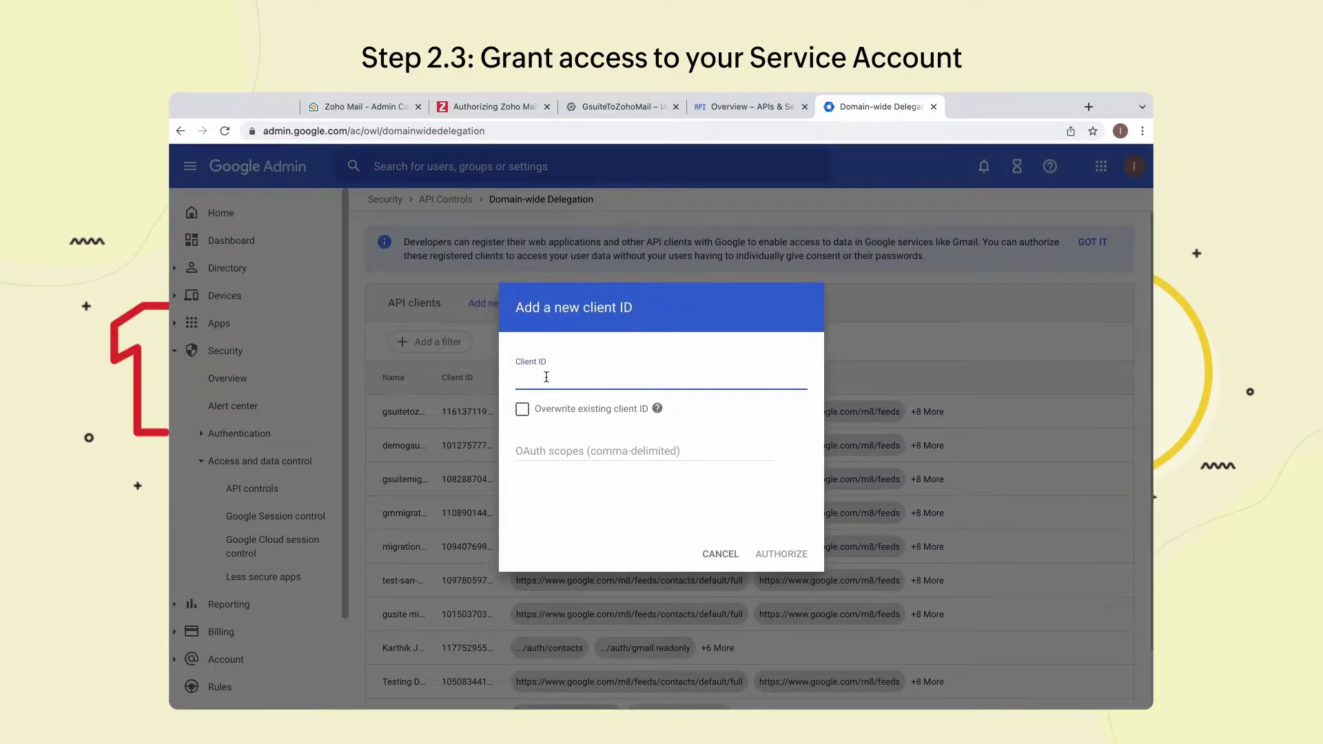
left_click(599, 108)
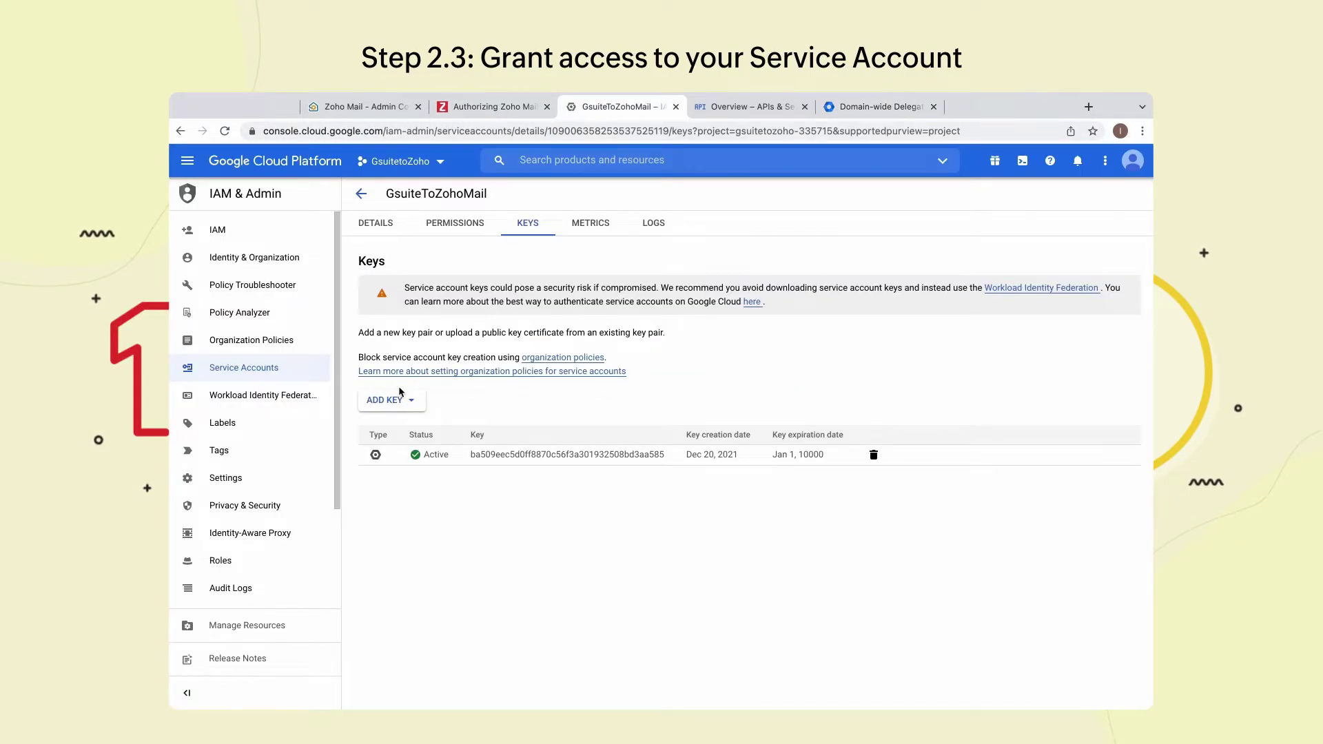
- Copy the service account's Unique ID into the new client's Client ID field
left_click(375, 223)
double_click(425, 422)
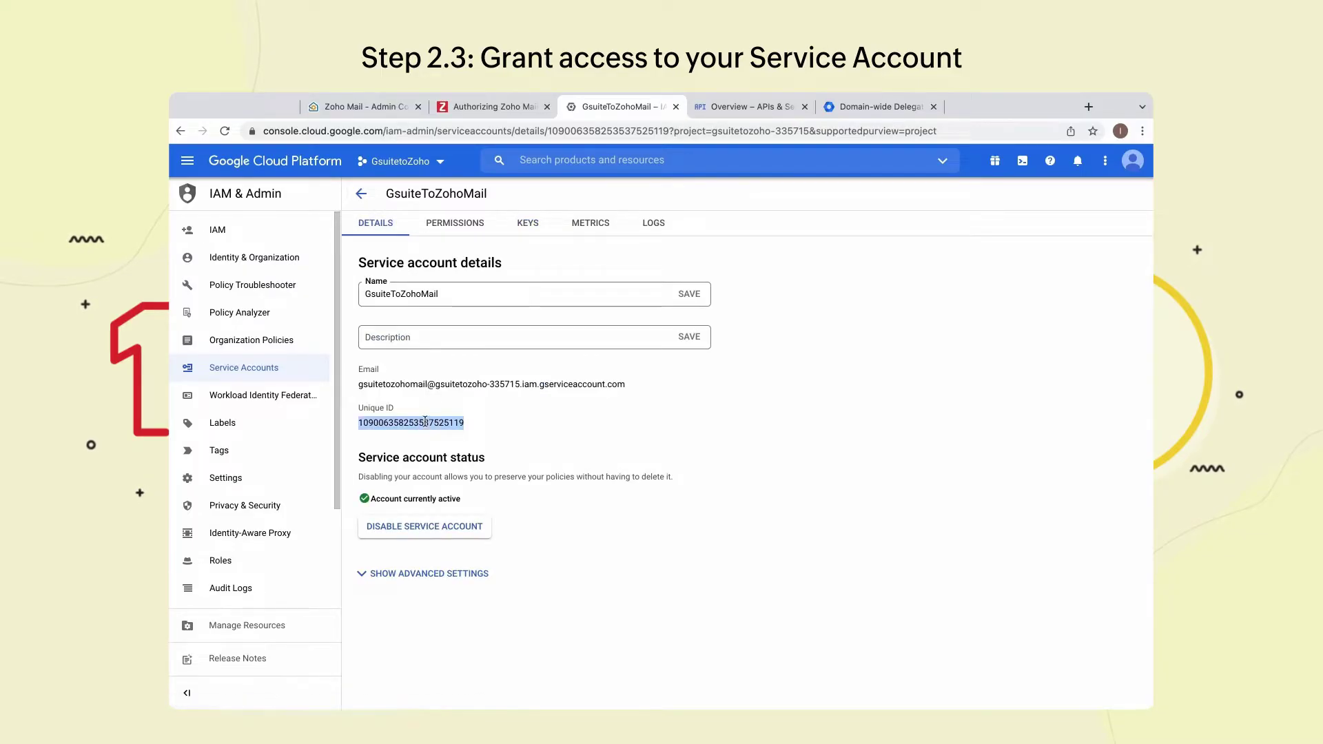
right_click(426, 423)
left_click(455, 452)
left_click(874, 107)
key("ctrl+v")
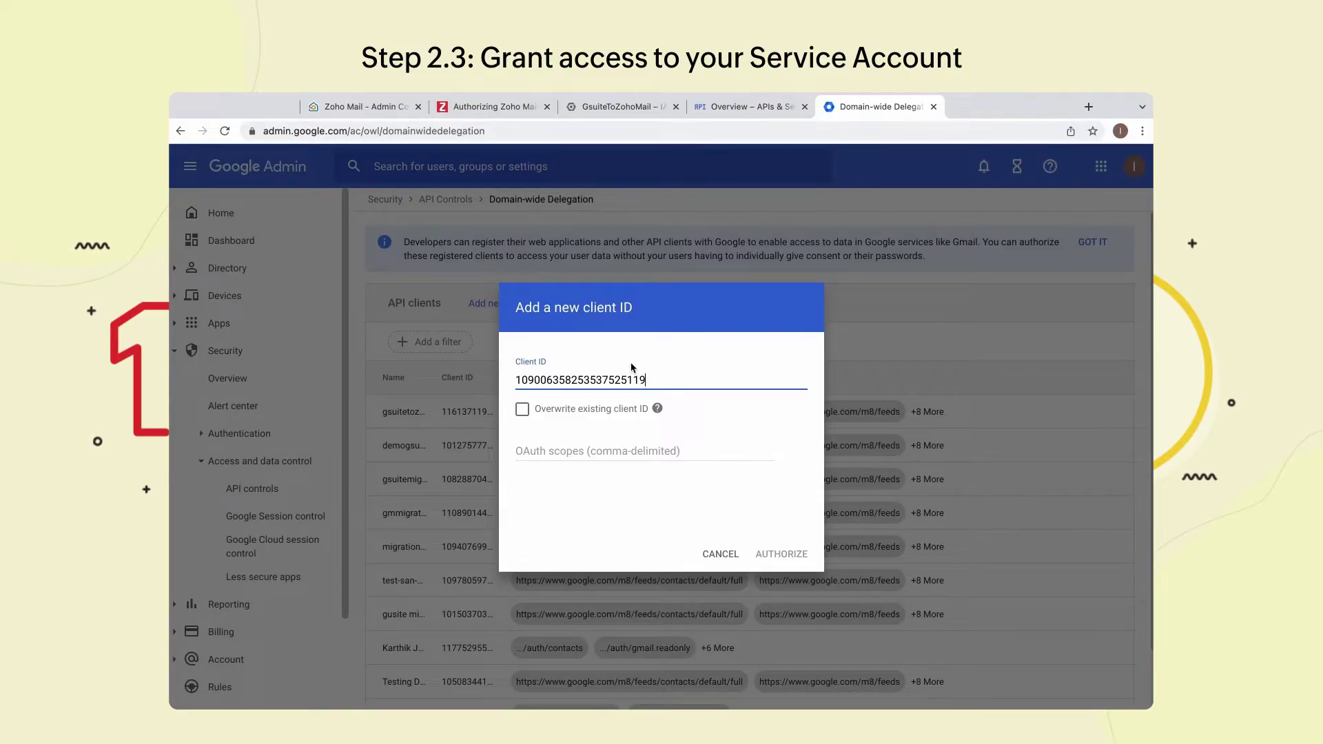
- Select the scope URLs listed on the Zoho authorization help page
left_click(510, 109)
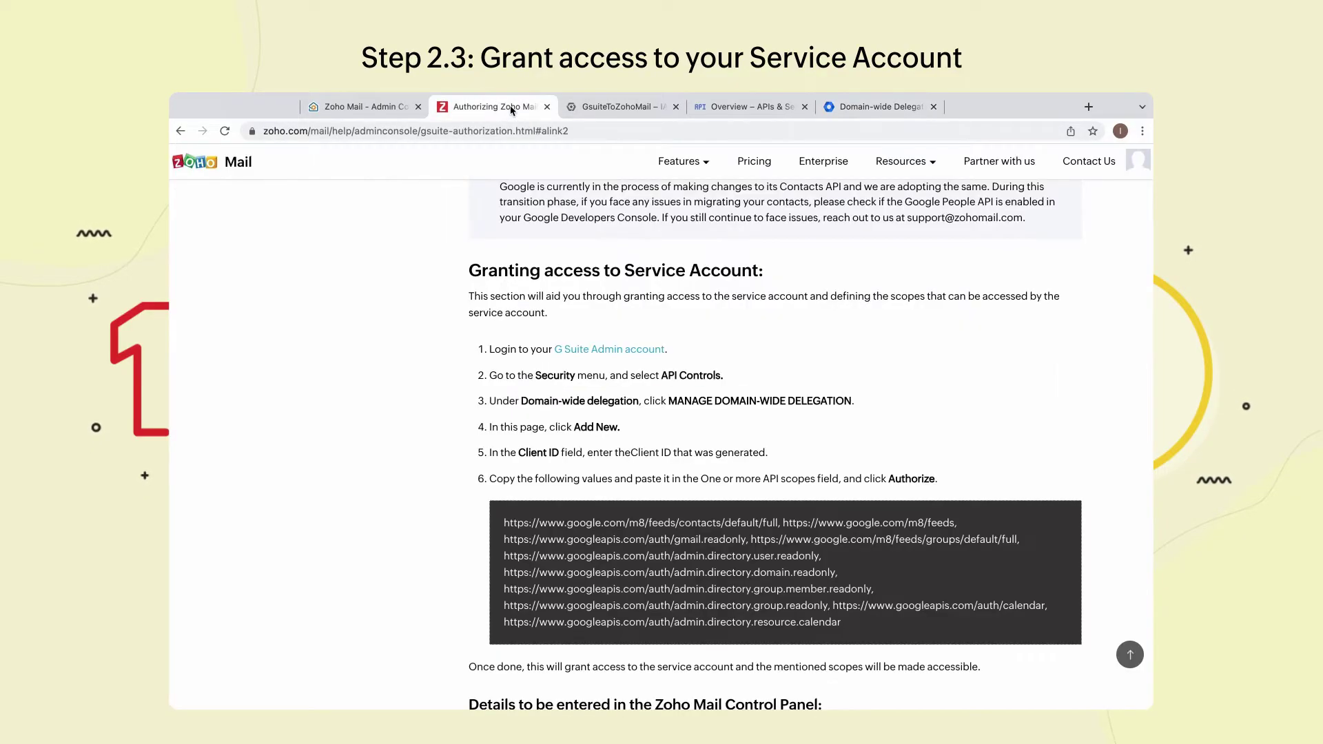
scroll(617, 480, "down", 3)
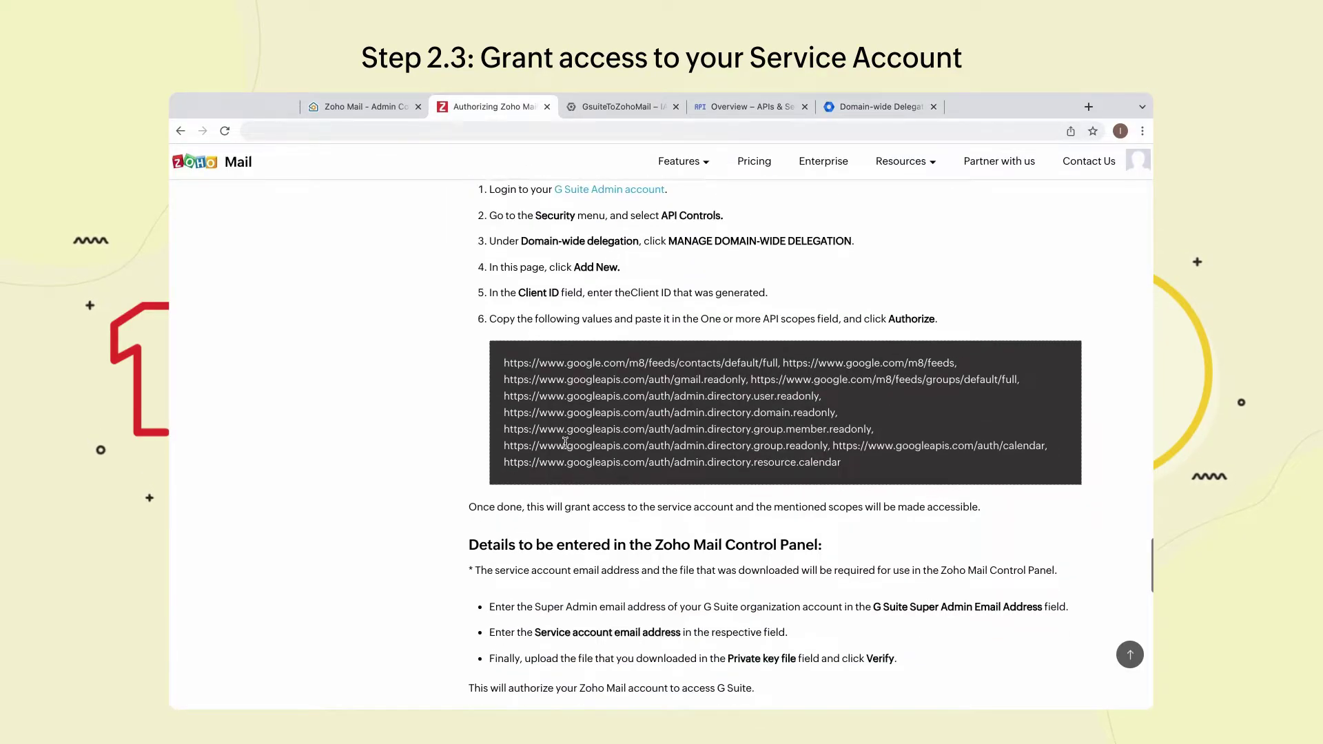
left_click_drag(503, 325, 847, 431)
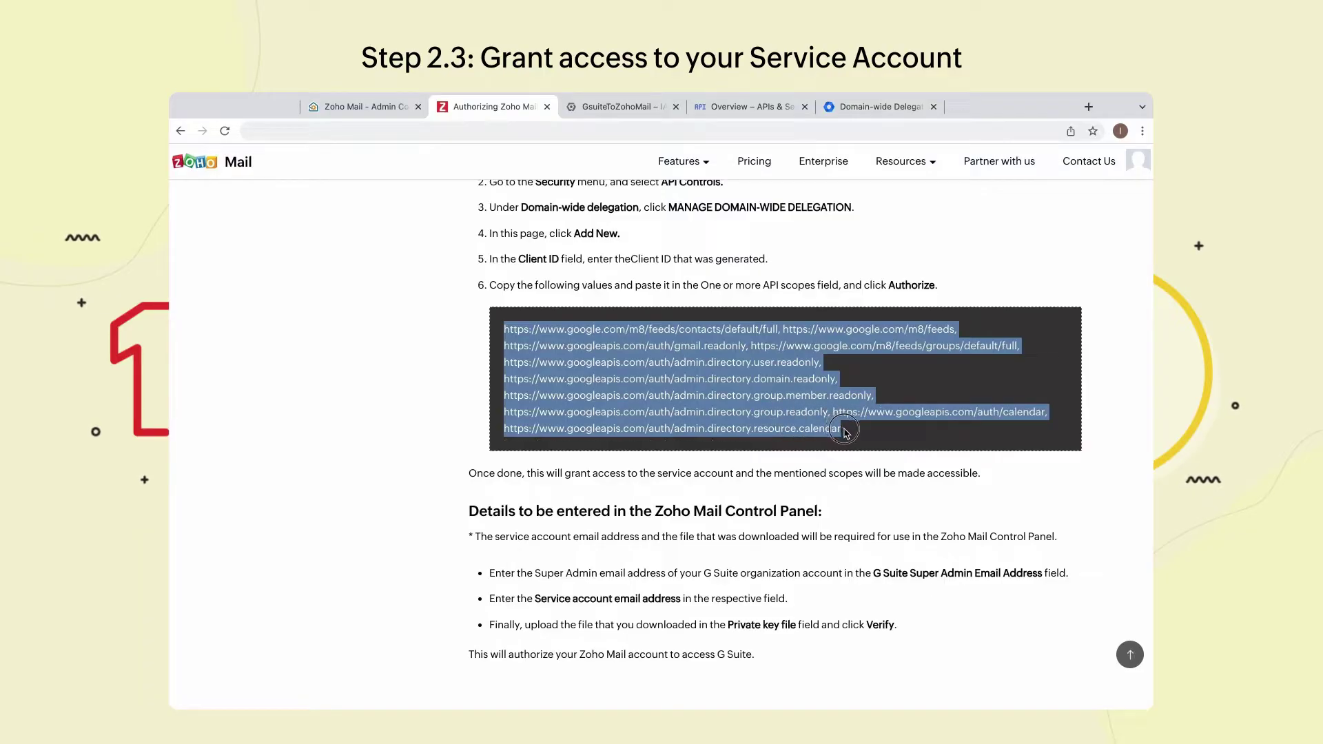
- Paste the Zoho scope URLs into OAuth scopes and authorize the client
left_click(867, 113)
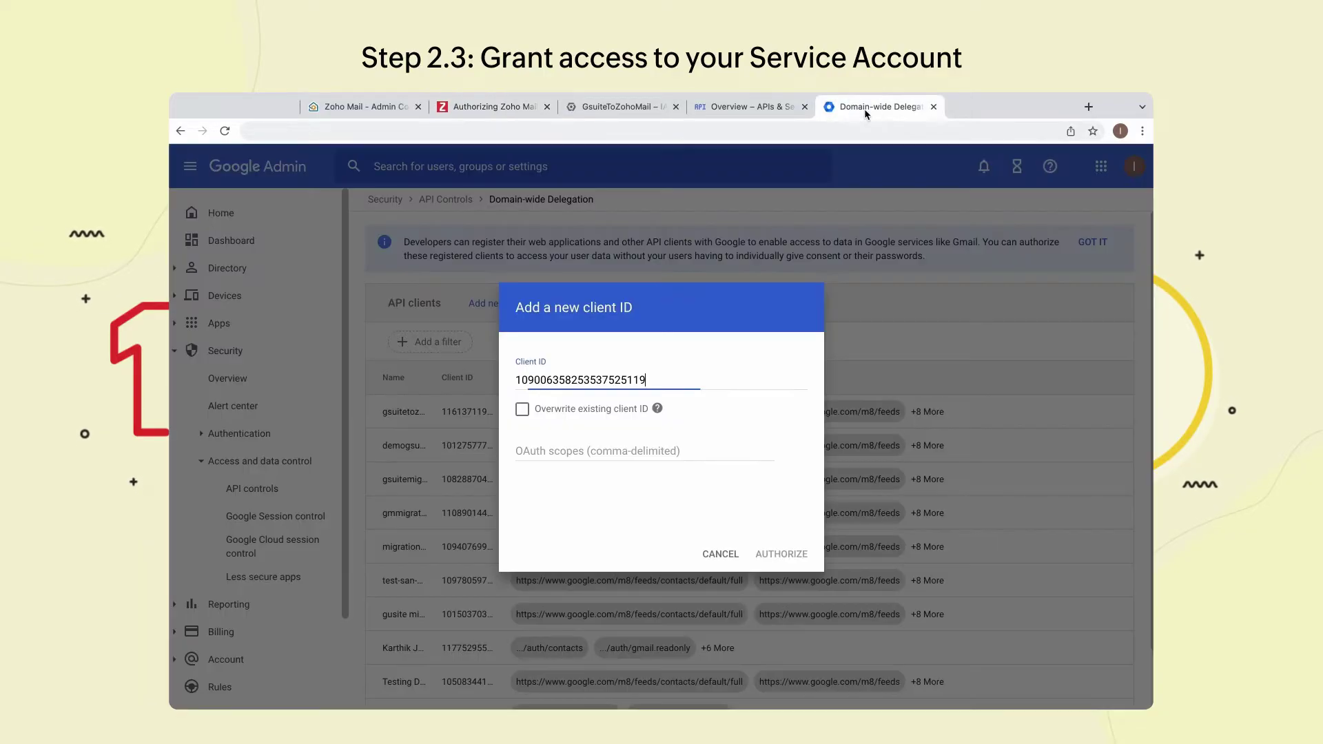
left_click(590, 448)
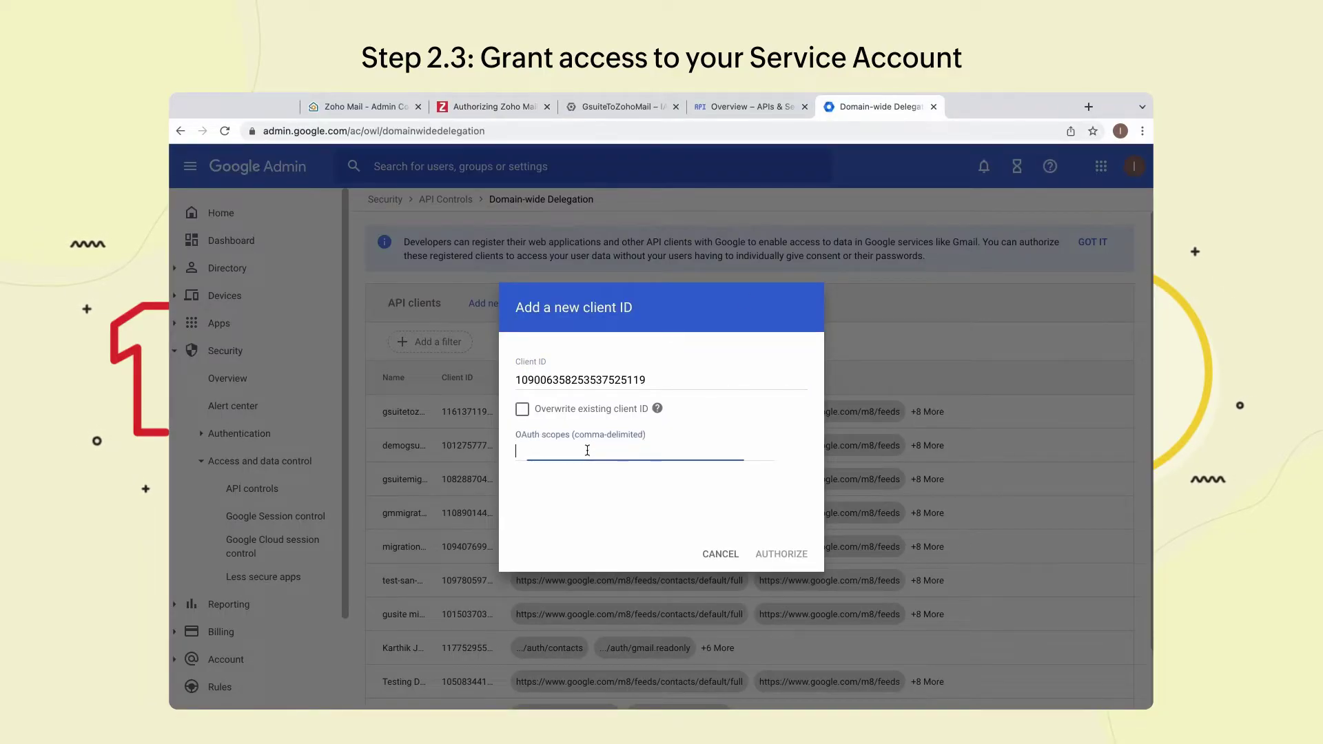
key("ctrl+v")
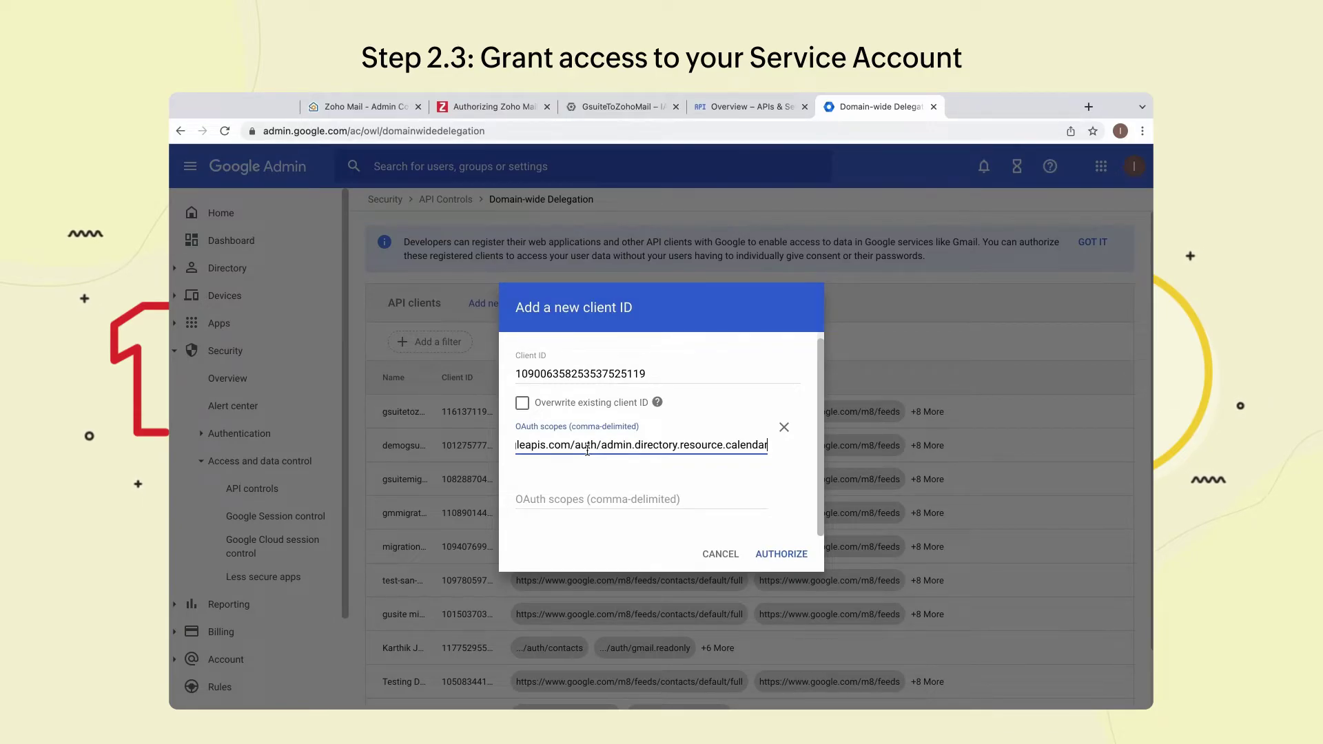
left_click(754, 553)
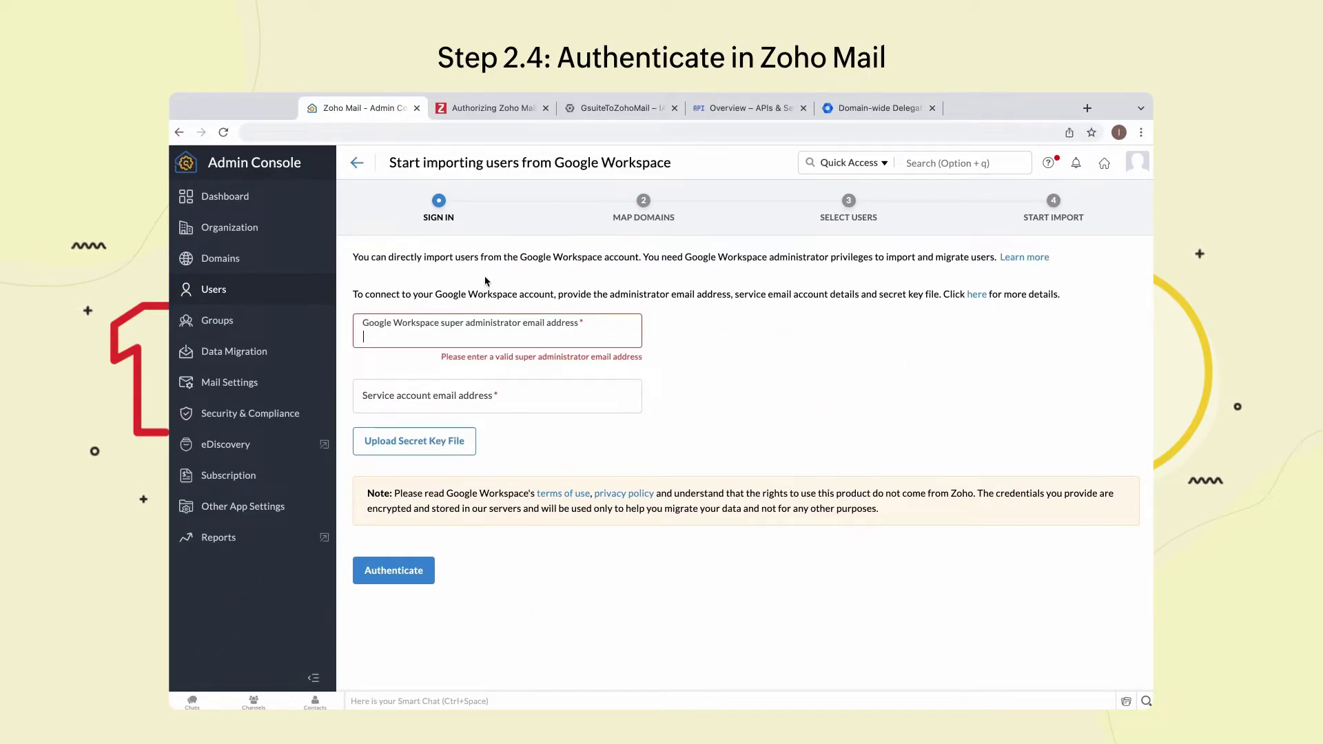
- Enter the super administrator's email address in the Google Workspace import sign-in
left_click(452, 316)
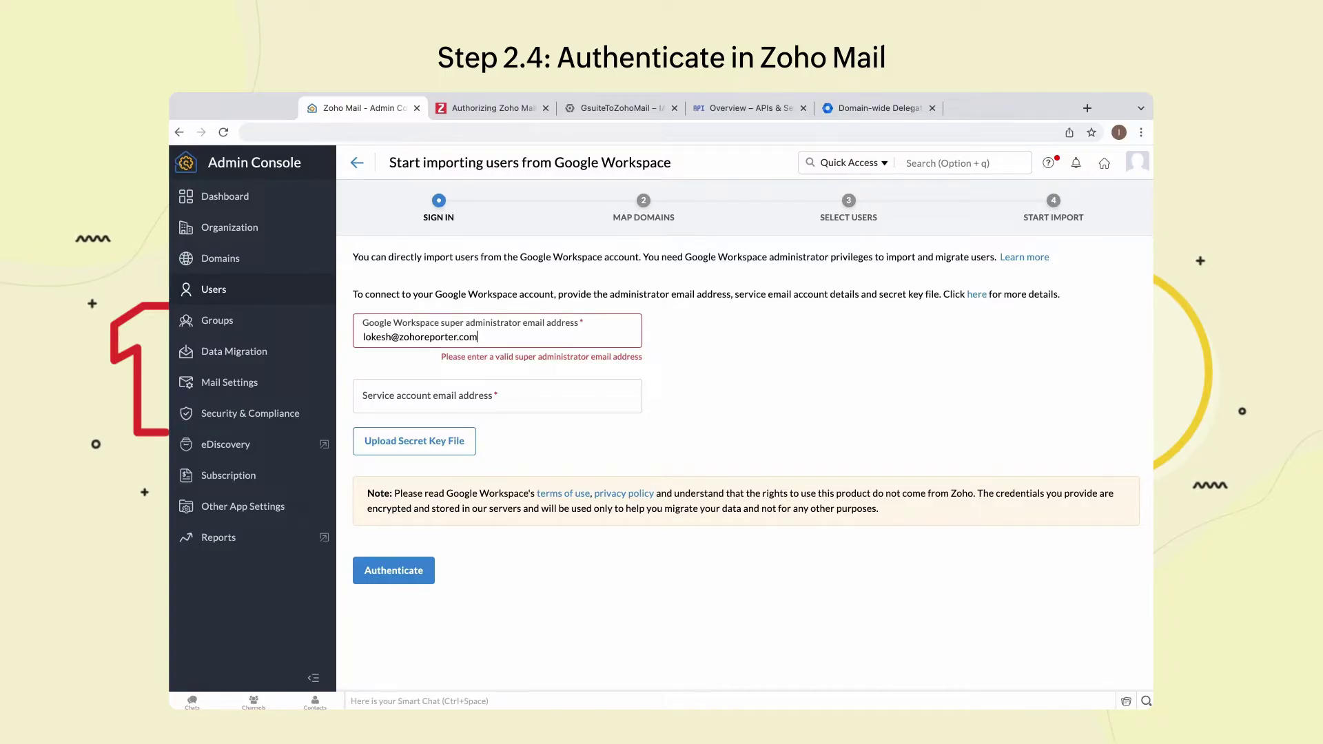
left_click(456, 401)
- Paste the service account email copied from Google Cloud, authenticate, and bring up the secret key upload
left_click(579, 109)
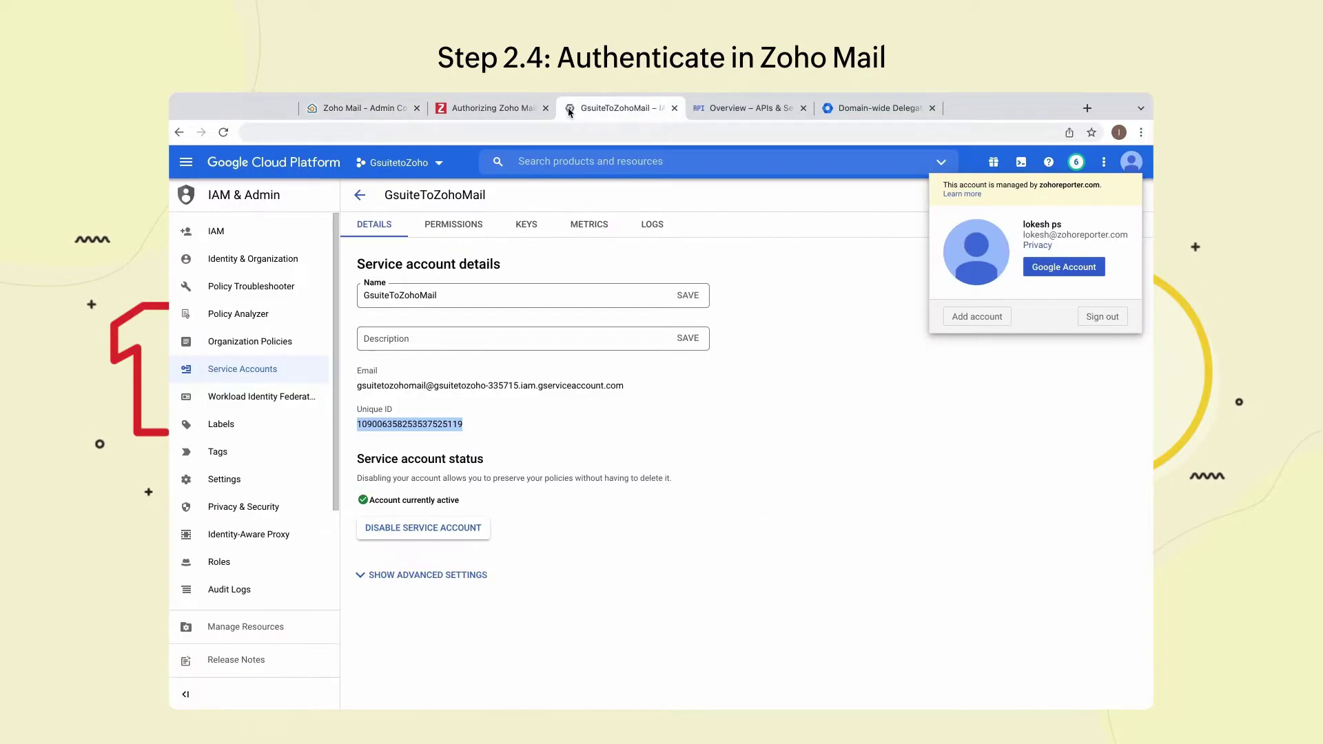
triple_click(423, 386)
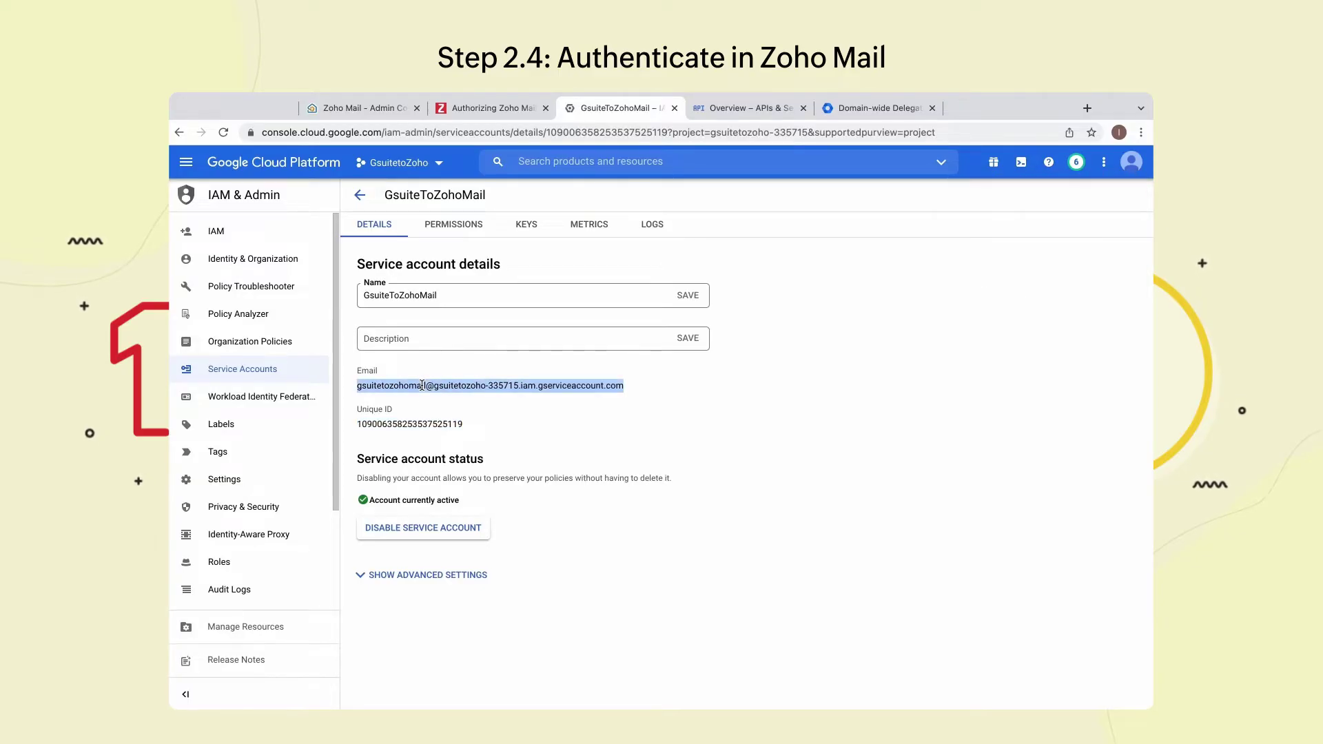
right_click(423, 387)
left_click(442, 416)
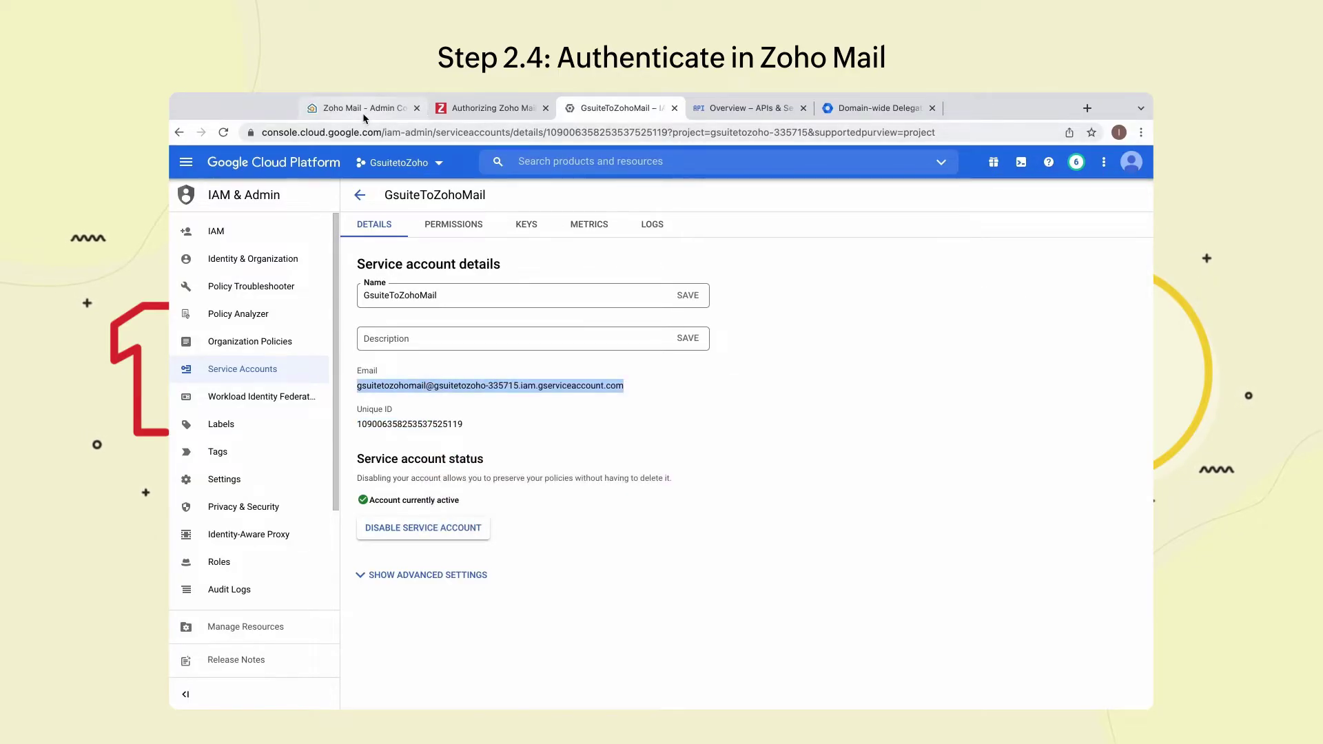
left_click(365, 115)
key("super+v")
left_click(406, 569)
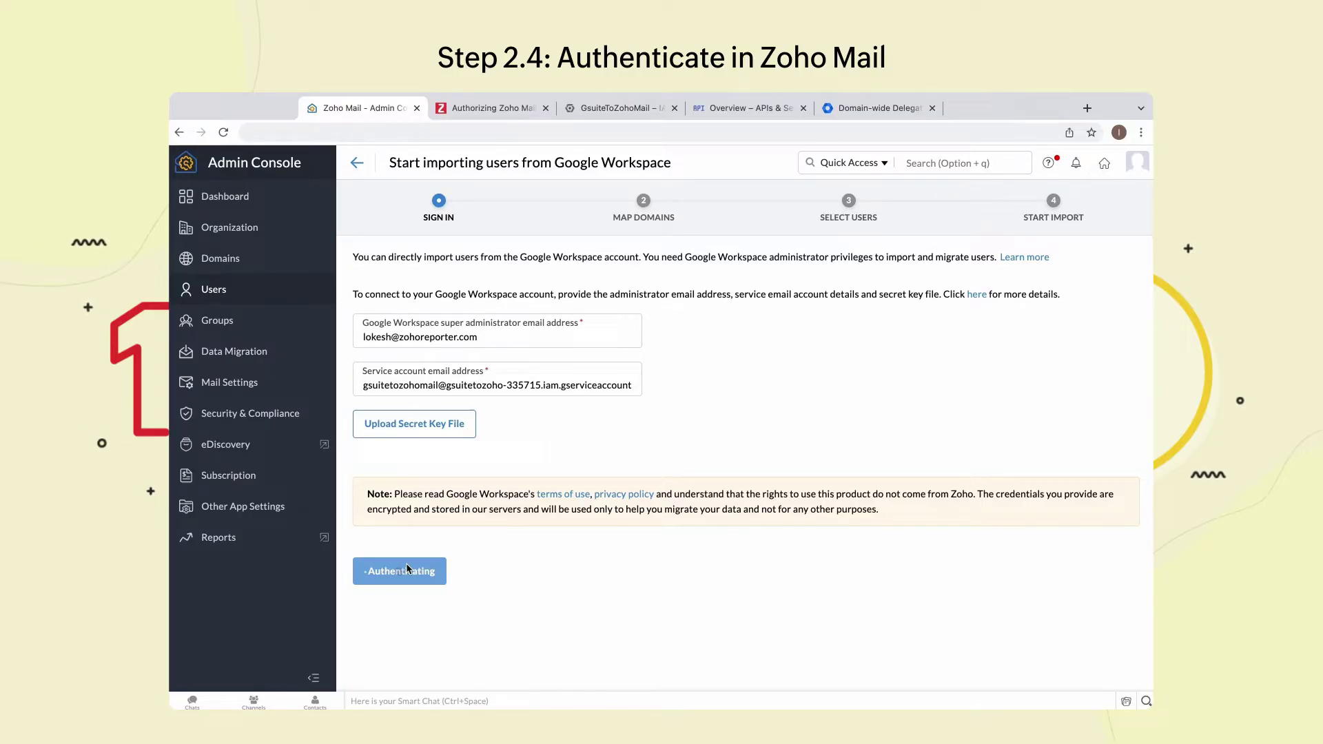
left_click(456, 442)
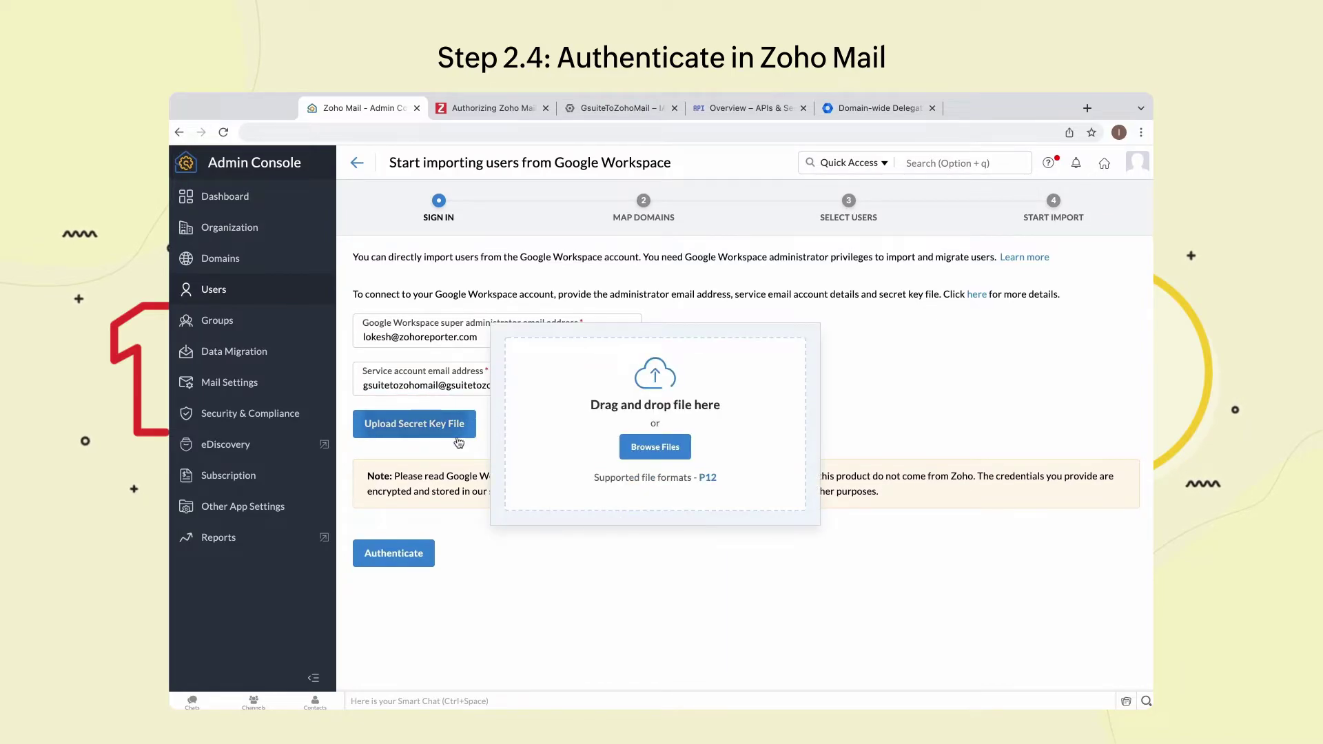
- Upload the P12 secret key file, authenticate the Google Workspace account, and add it
left_click(709, 529)
left_click(880, 534)
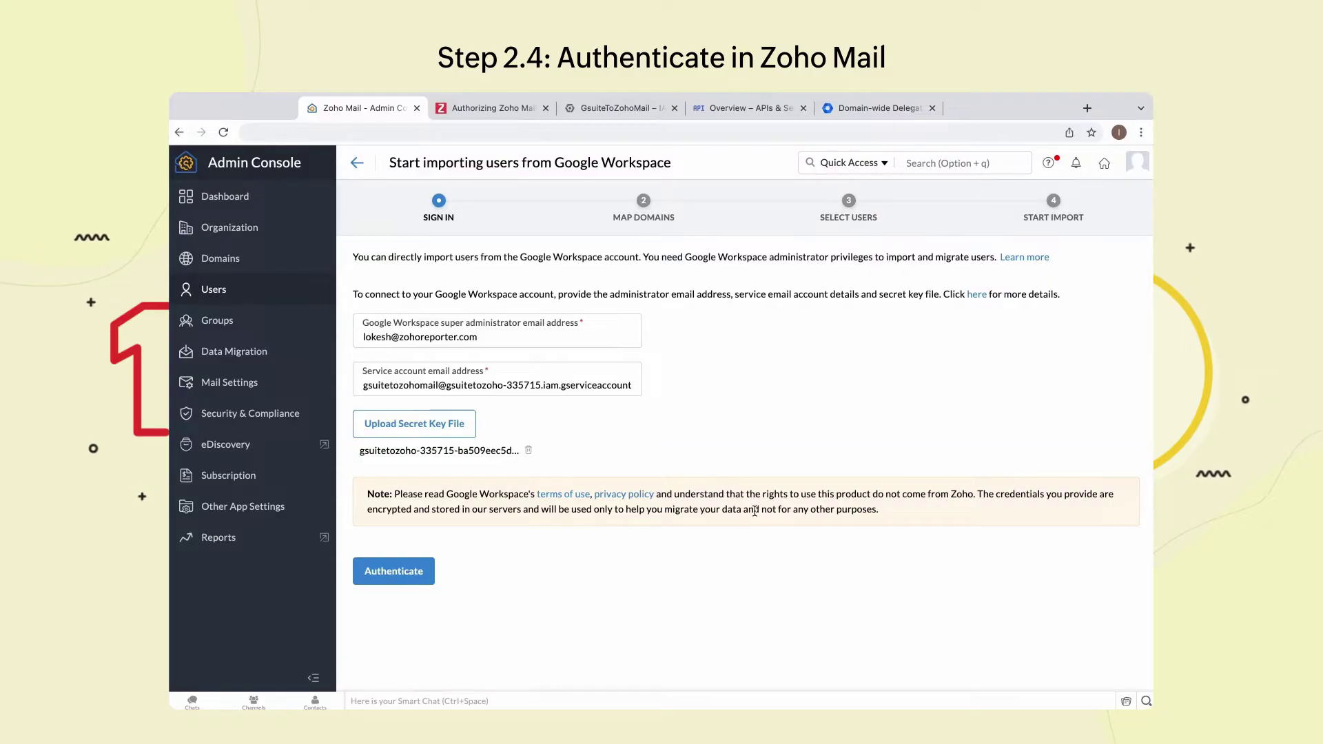
left_click(410, 570)
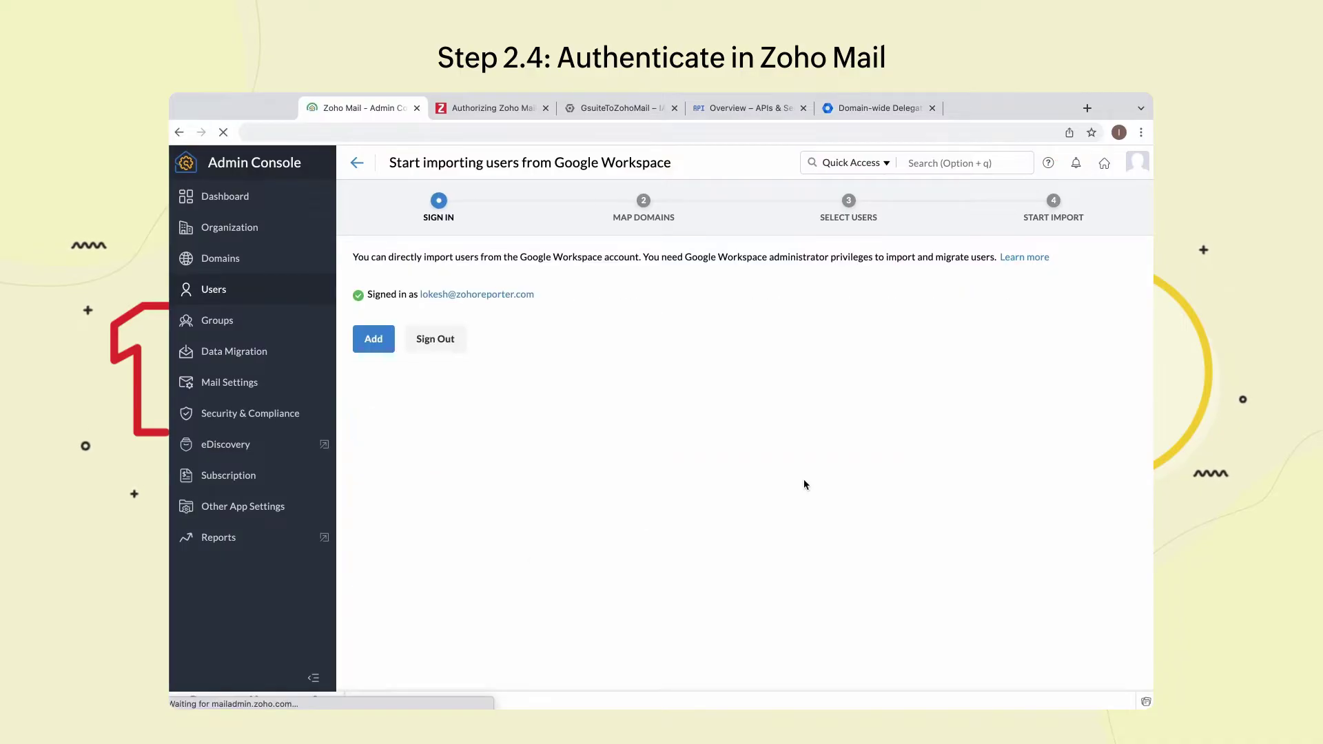
left_click(381, 348)
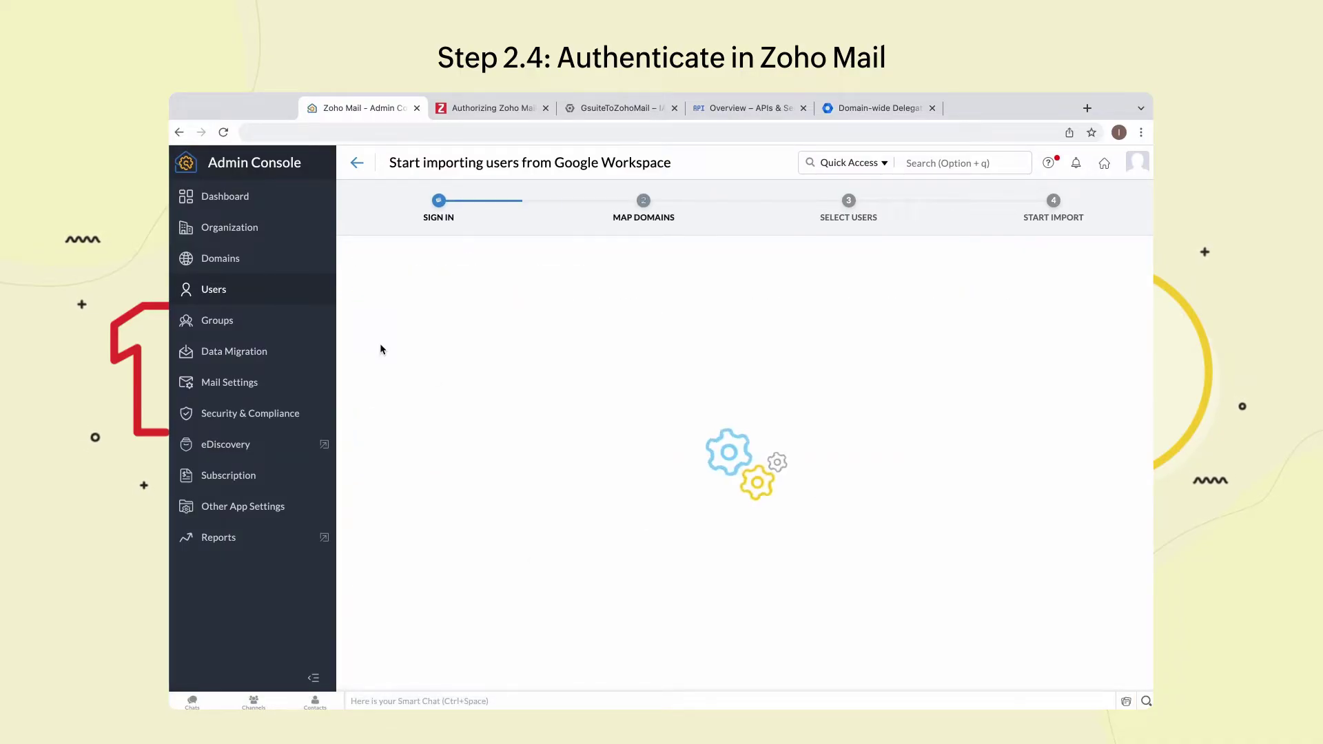
- Pass domain mapping, filter the user list, and select the user to import
left_click(383, 335)
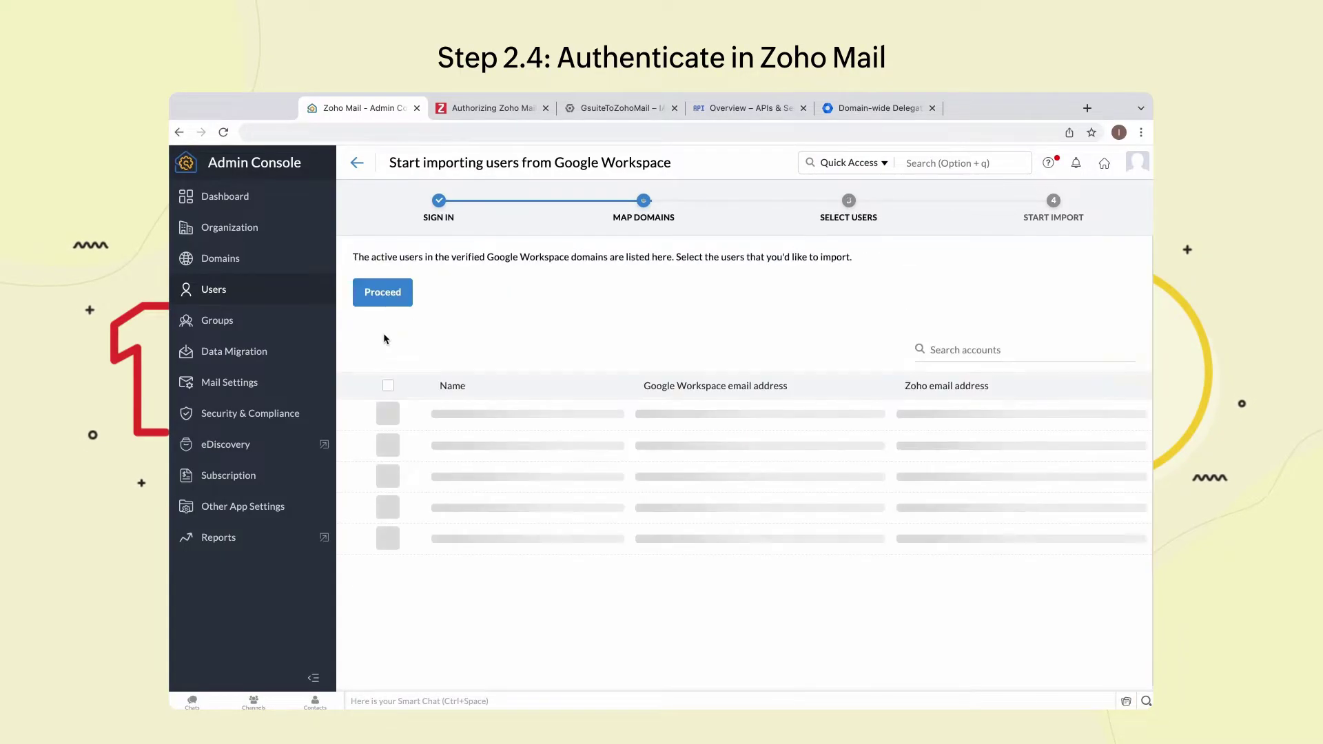
type("lok")
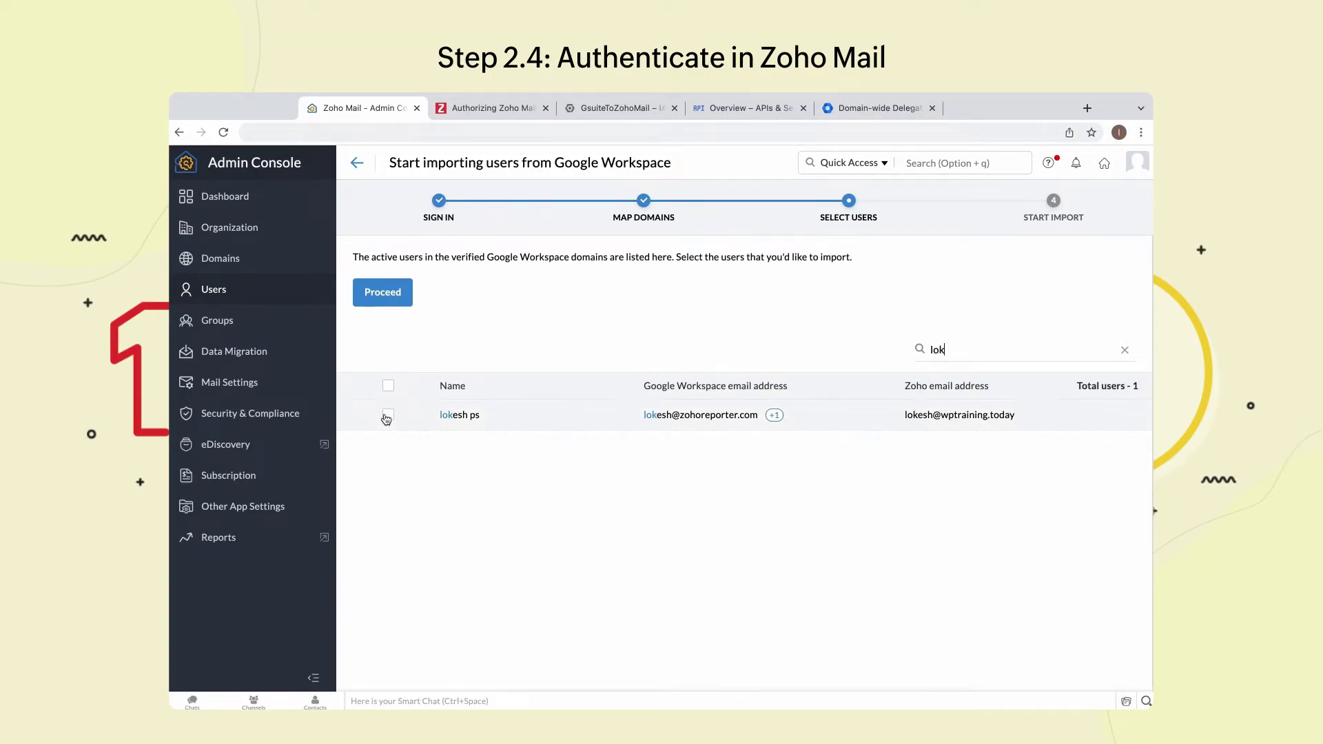
left_click(388, 414)
left_click(395, 301)
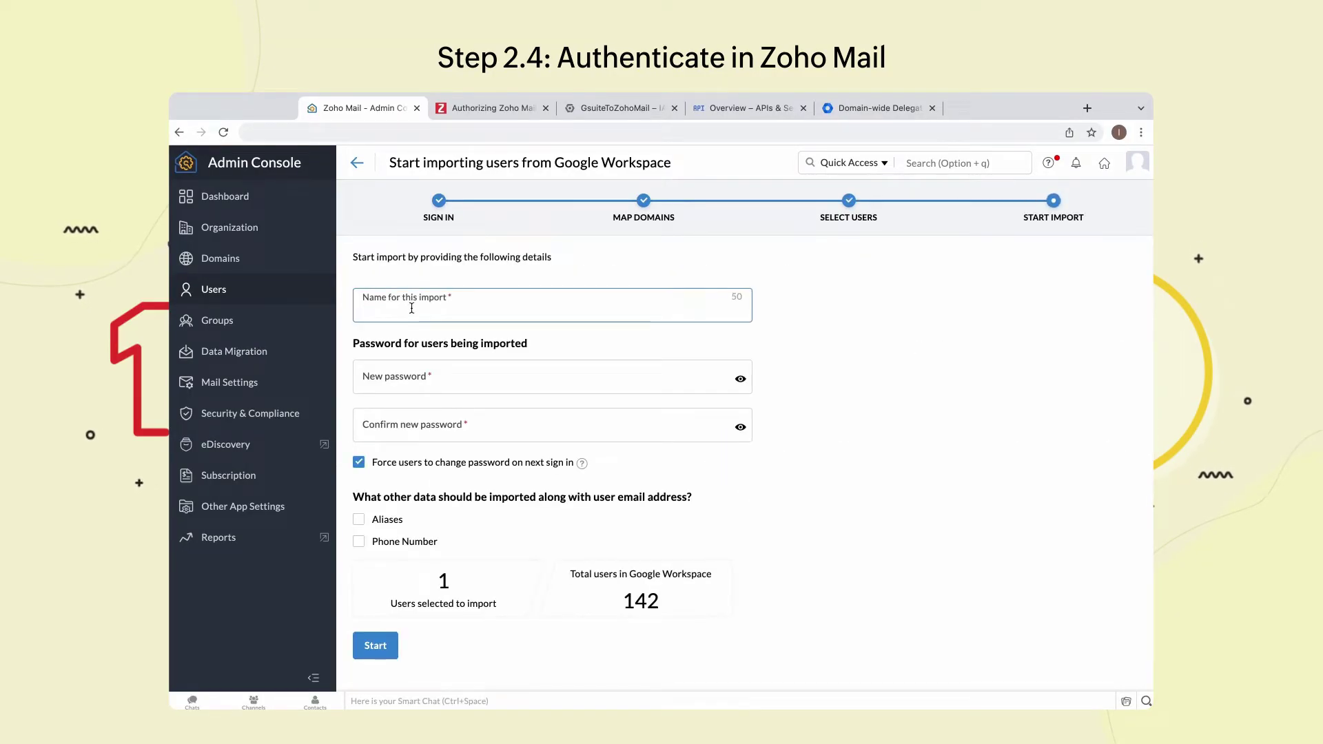
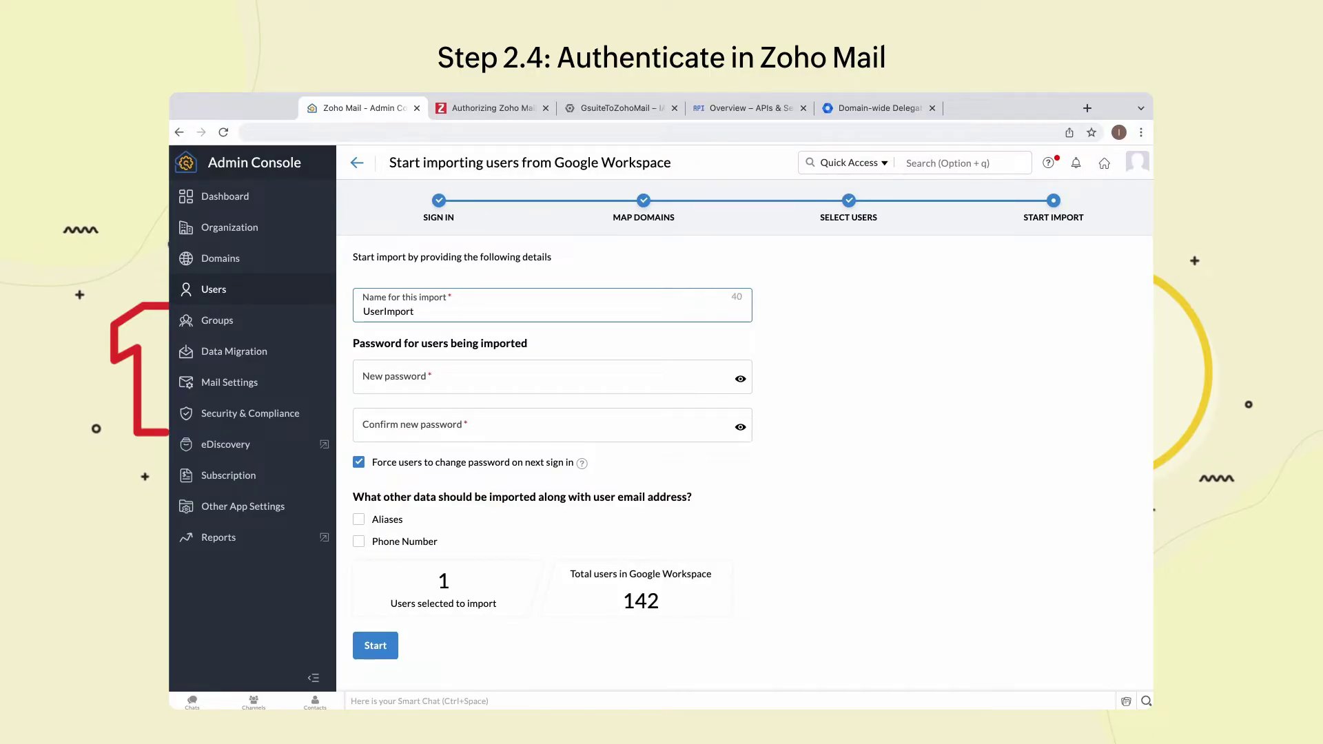
- Name the import UserImport, set and confirm a password, include Aliases and Phone Number, and start
key("Tab")
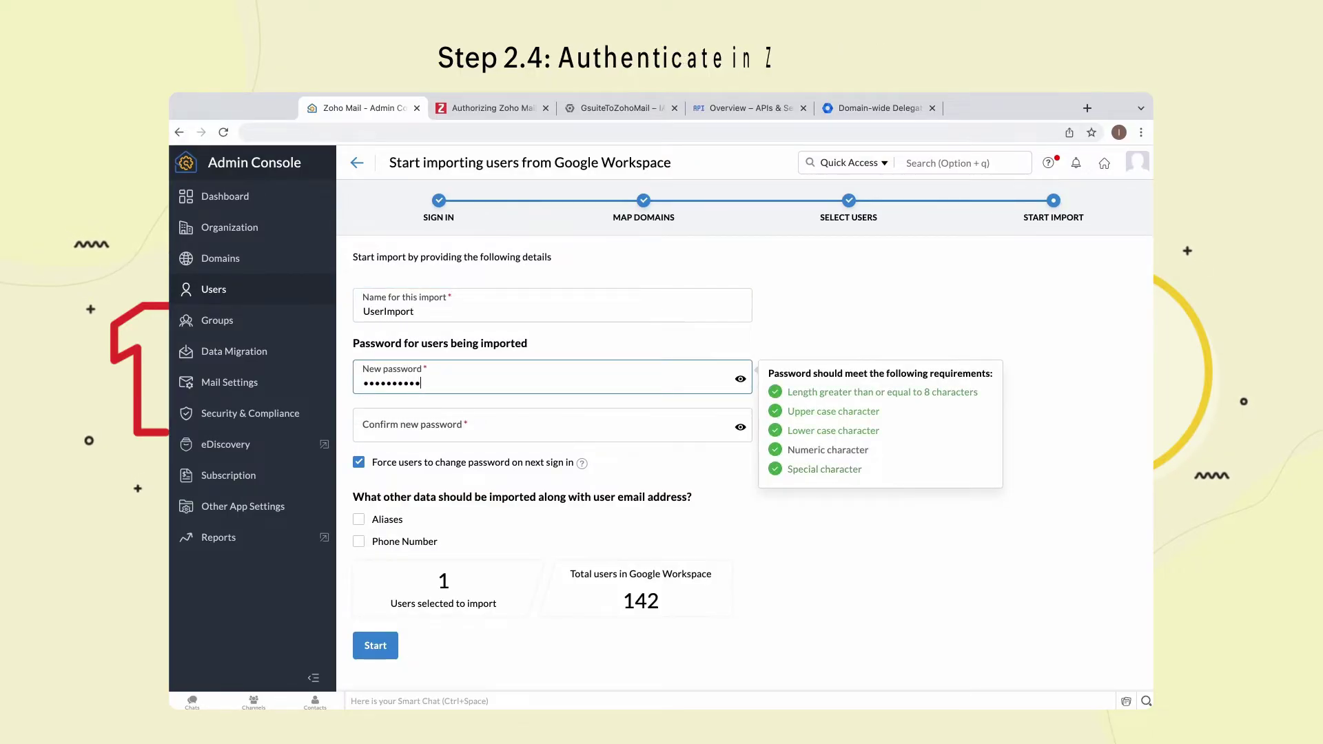
key("Tab")
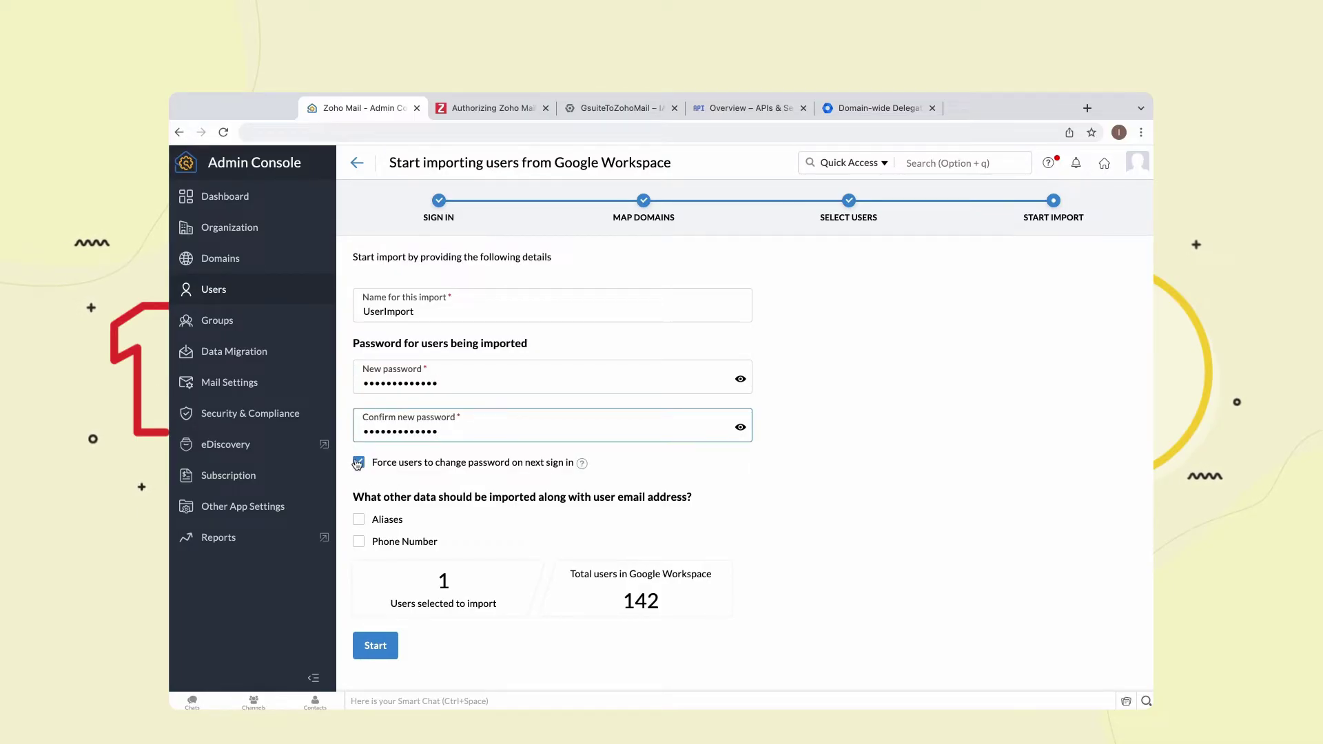
left_click(359, 520)
left_click(359, 541)
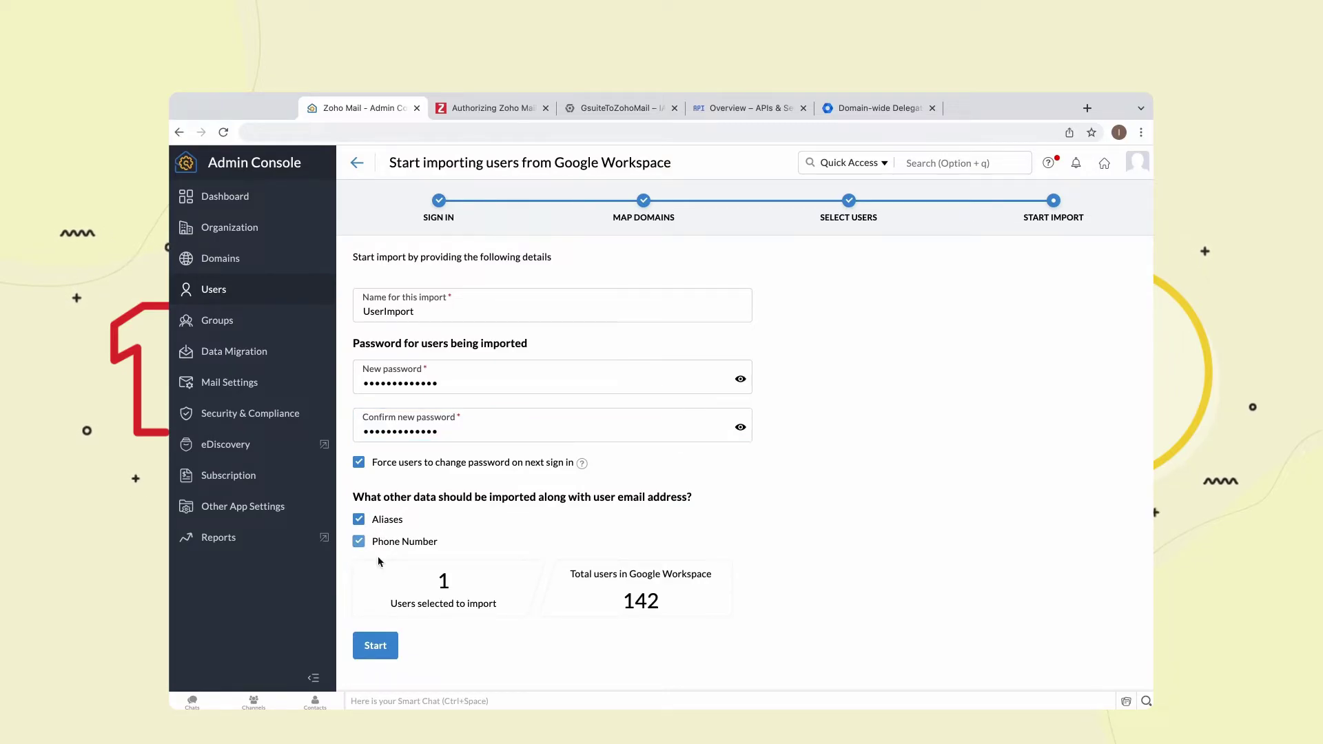
left_click(380, 646)
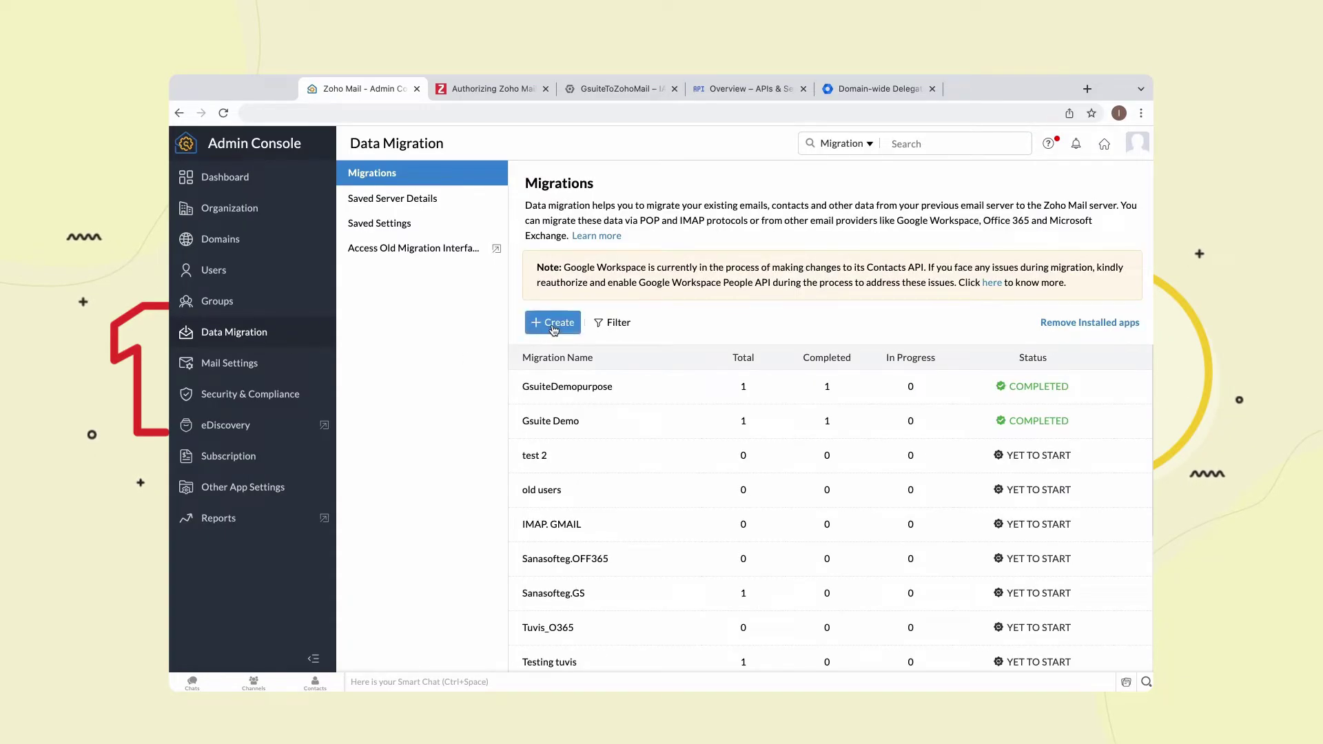
- Create a new migration named DataMigration
left_click(552, 322)
left_click(570, 325)
type("DataMigration")
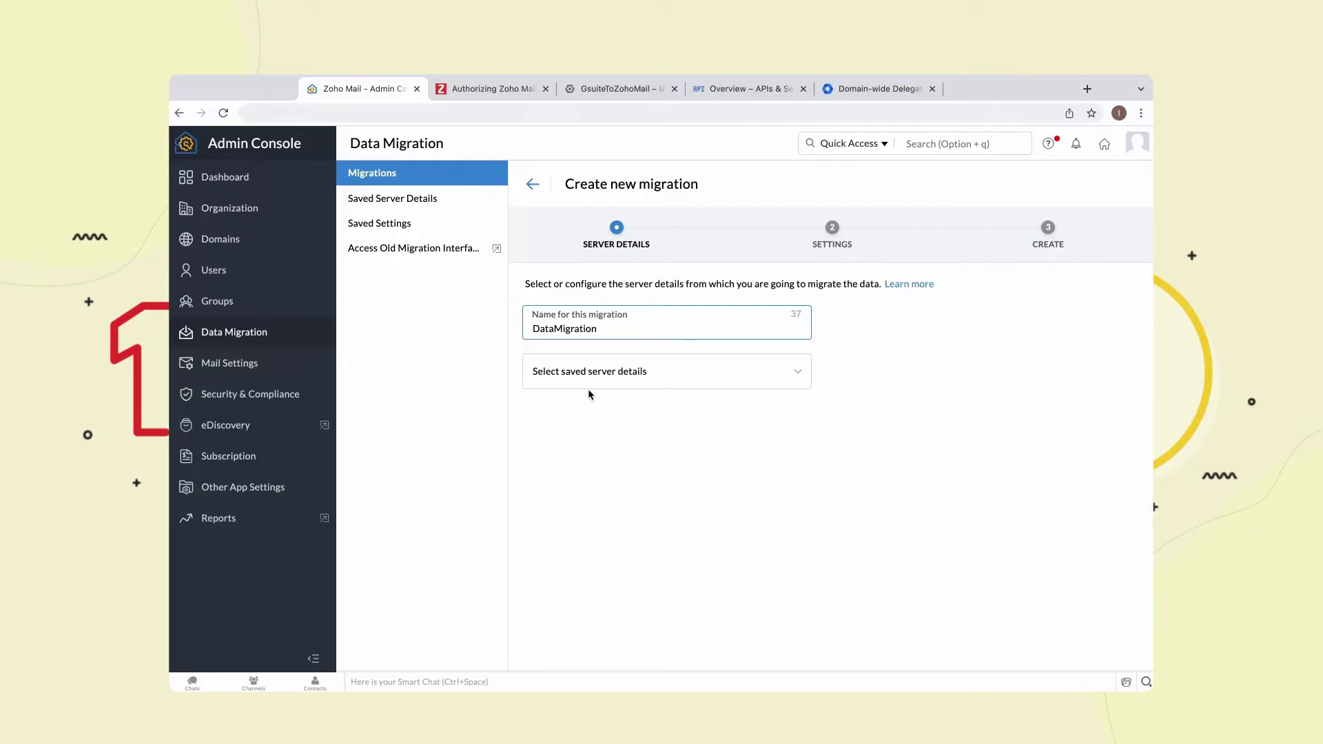
- Add new server details with Google Workspace as the migration source
left_click(593, 375)
left_click(596, 571)
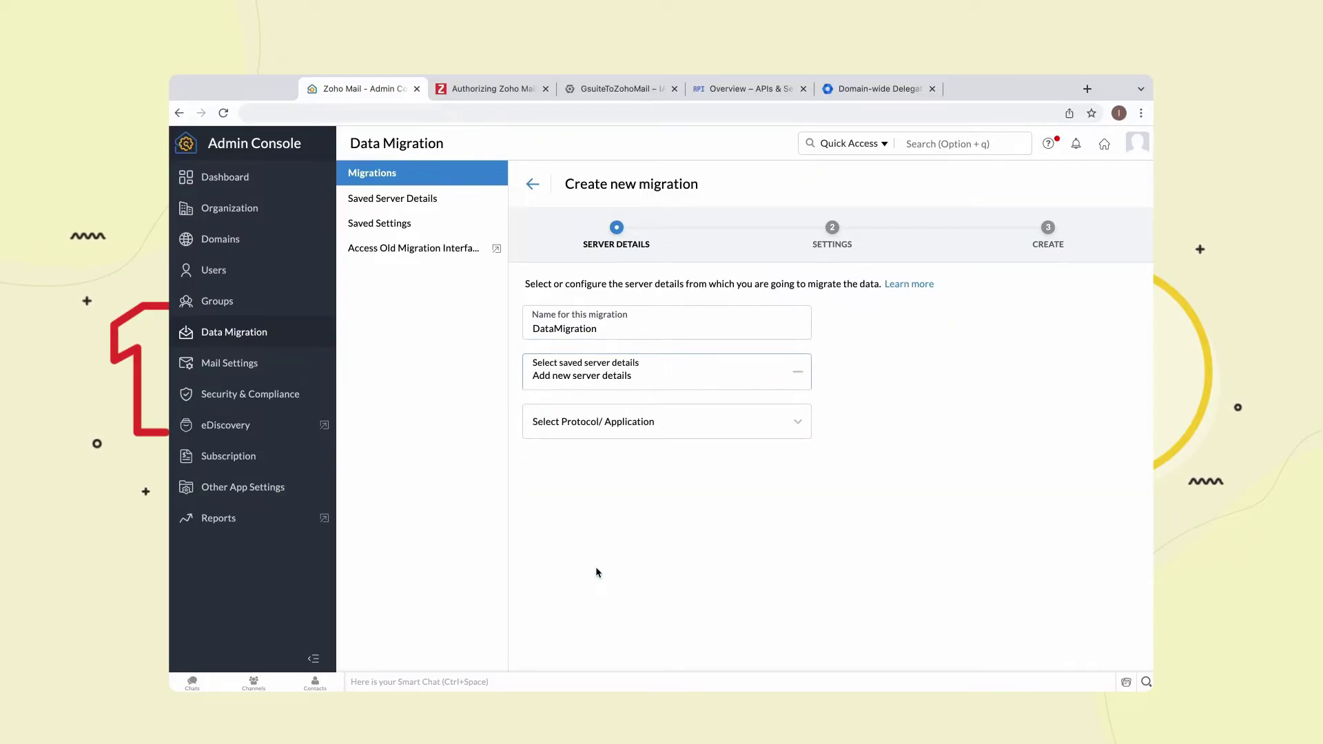
left_click(573, 423)
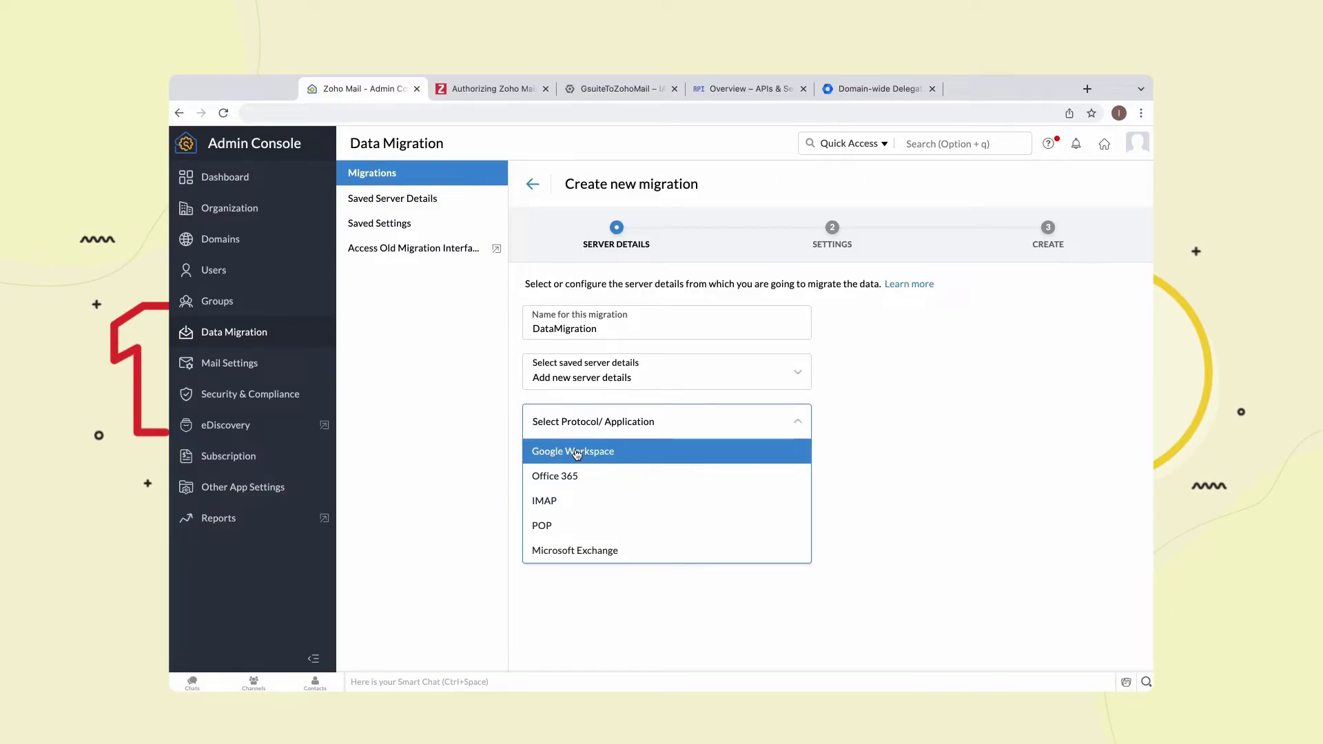
left_click(577, 452)
left_click(544, 506)
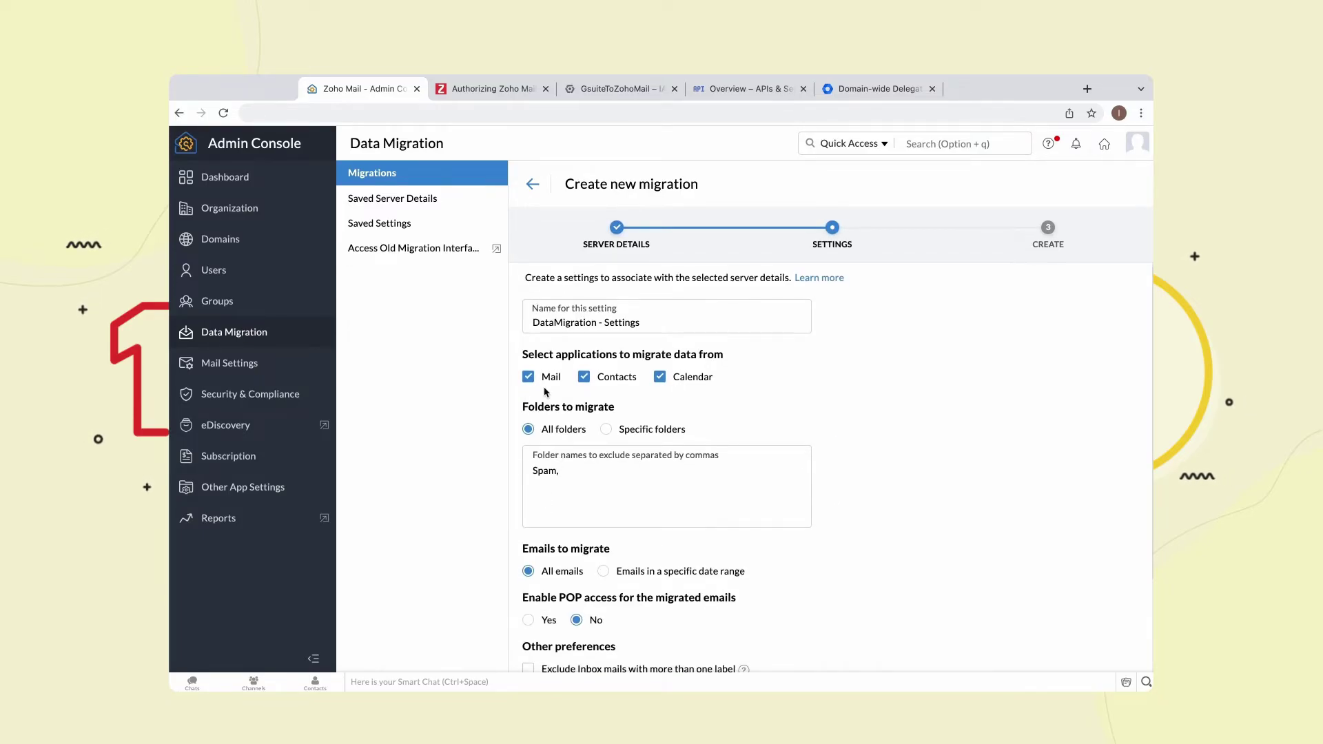
- Enable Exclude Inbox mails, Mark Important as Tag, Mark Starred as Tag and POP access, then add
left_click_drag(521, 355, 725, 354)
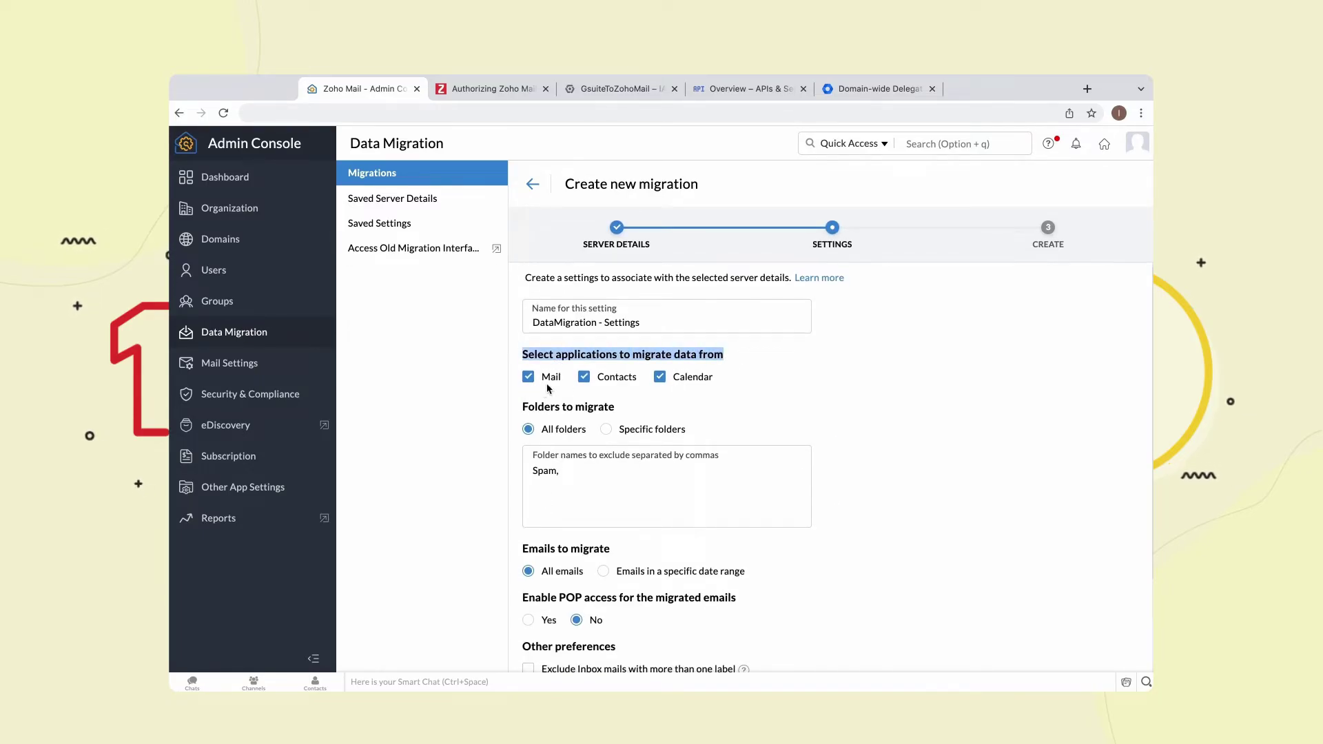
scroll(603, 475, "down", 3)
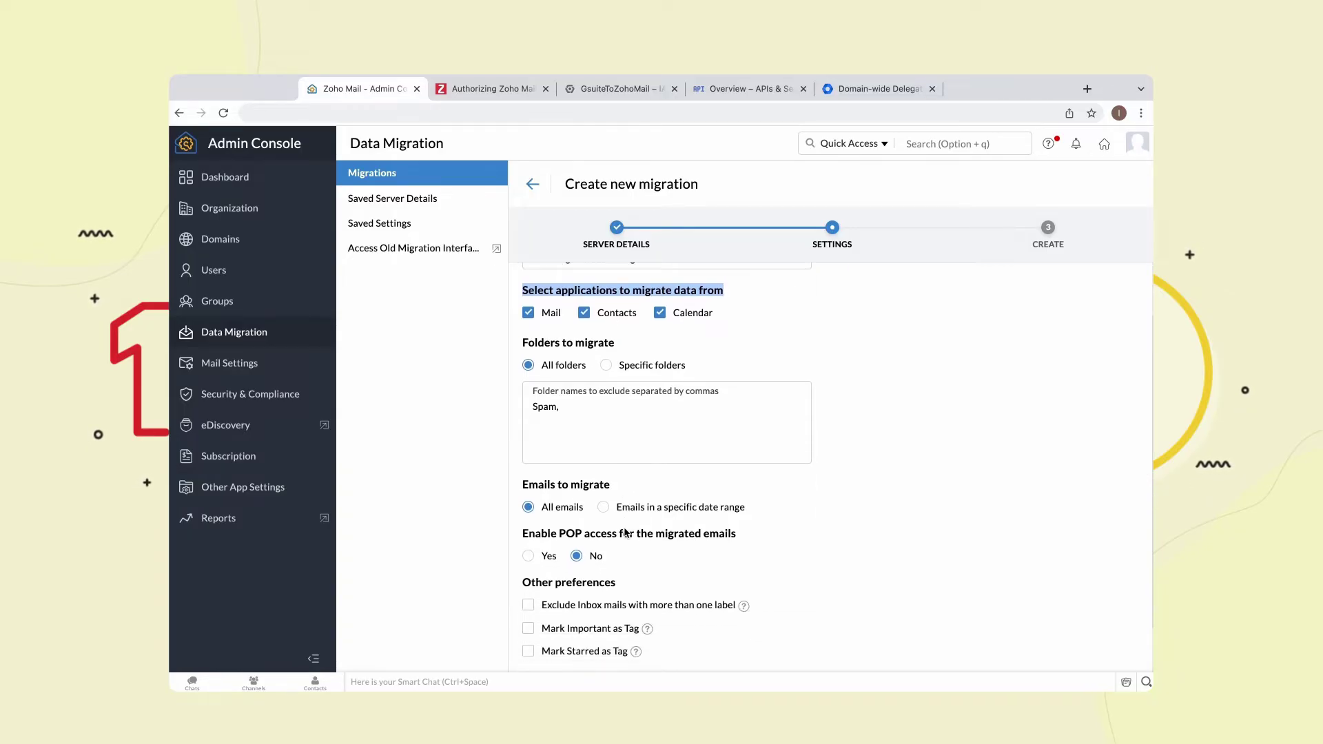
left_click(529, 548)
left_click(528, 571)
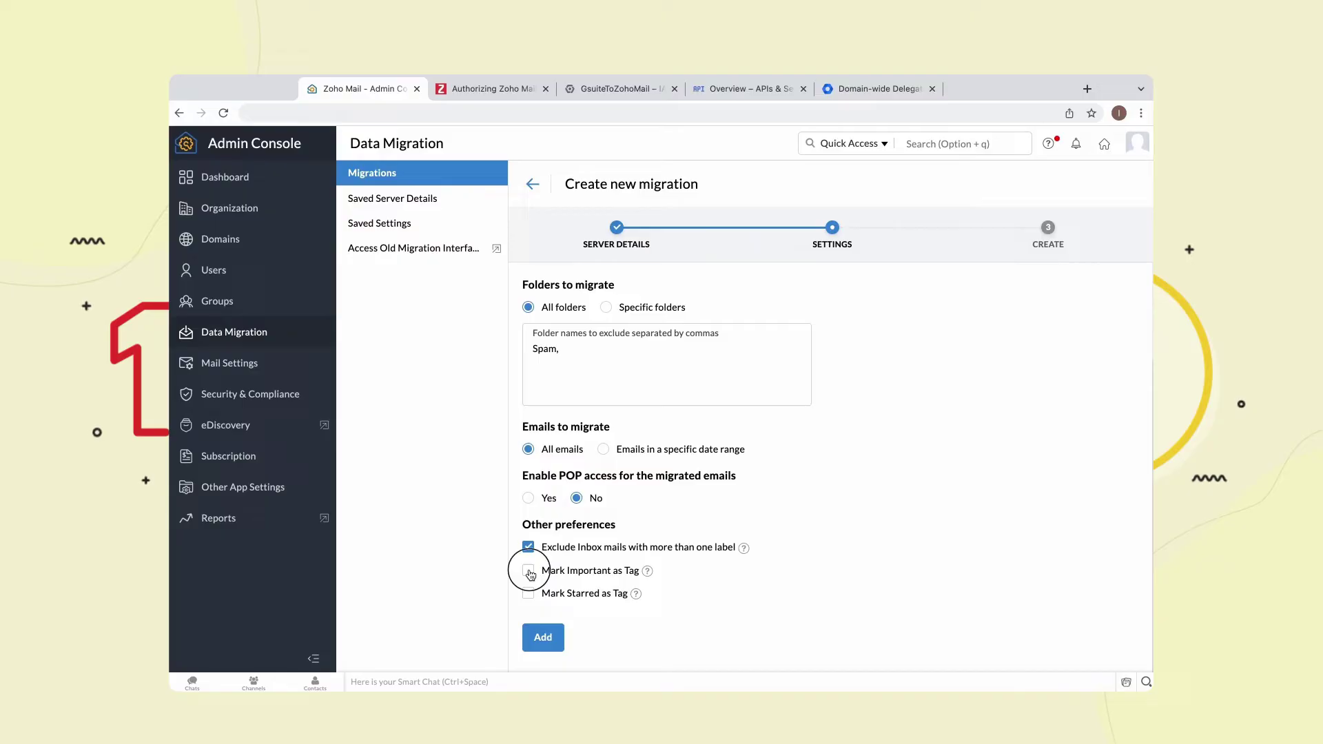
left_click(529, 594)
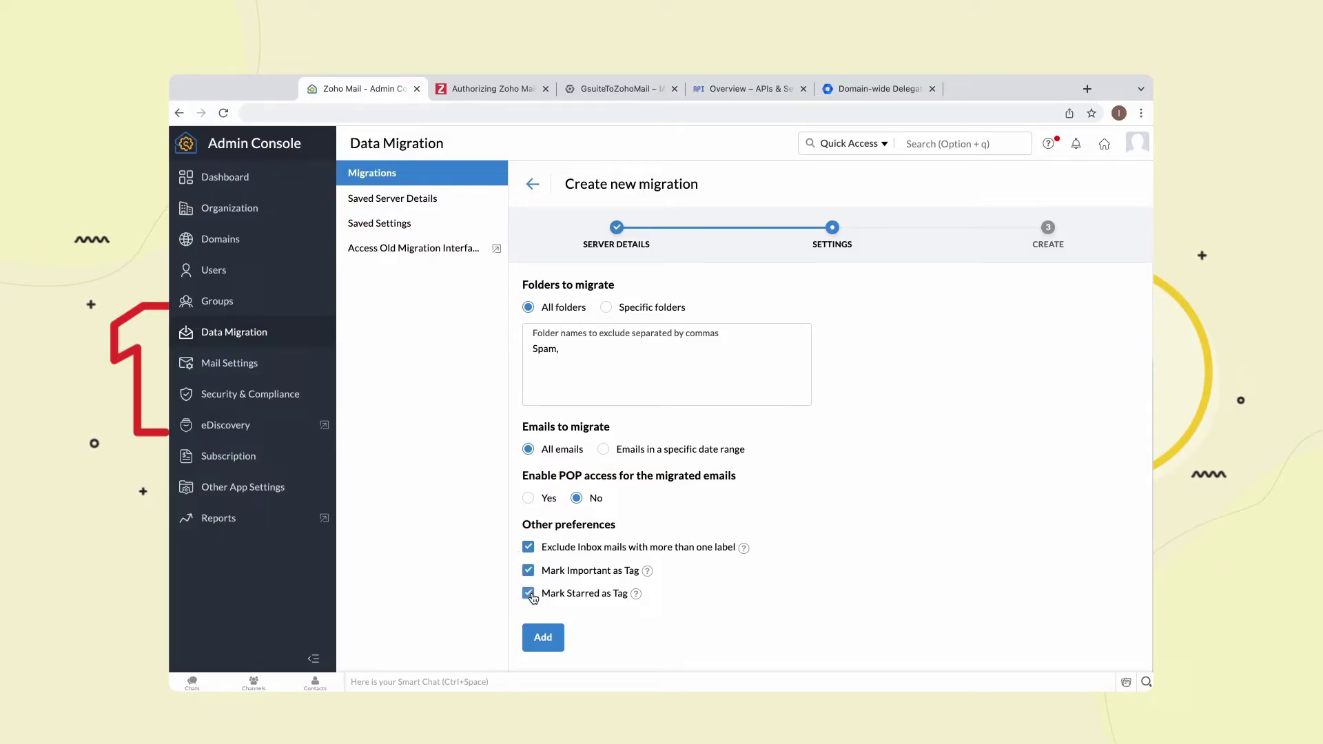
left_click(528, 498)
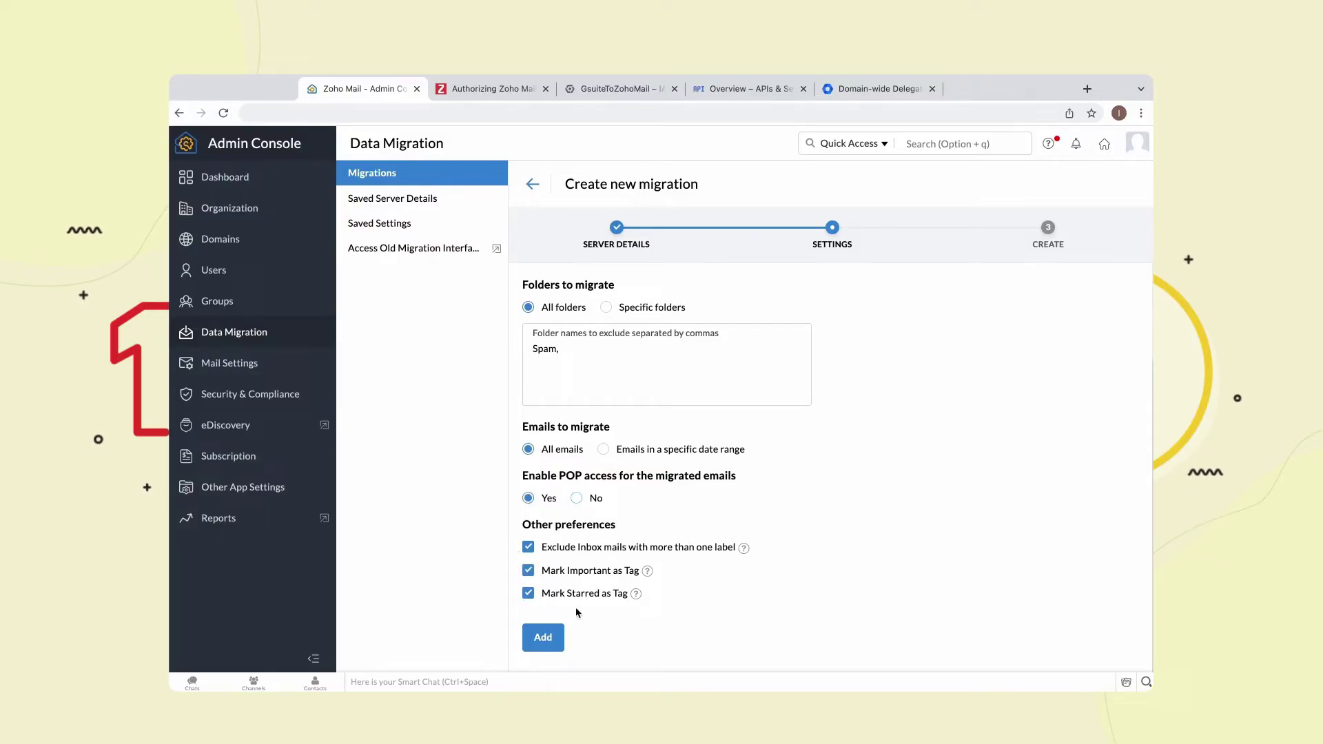
left_click(556, 637)
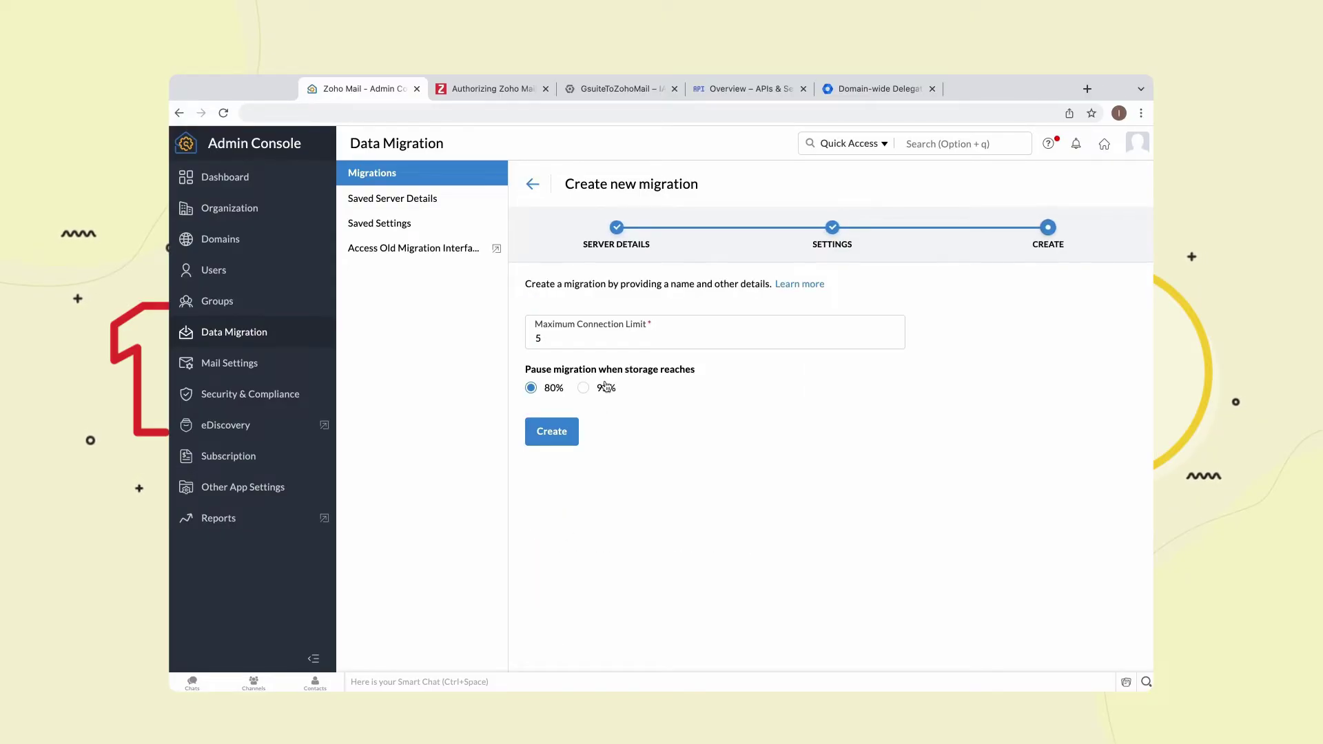
- Pause migration at 95% storage, set the maximum connection limit to 10, and create the job
left_click(582, 388)
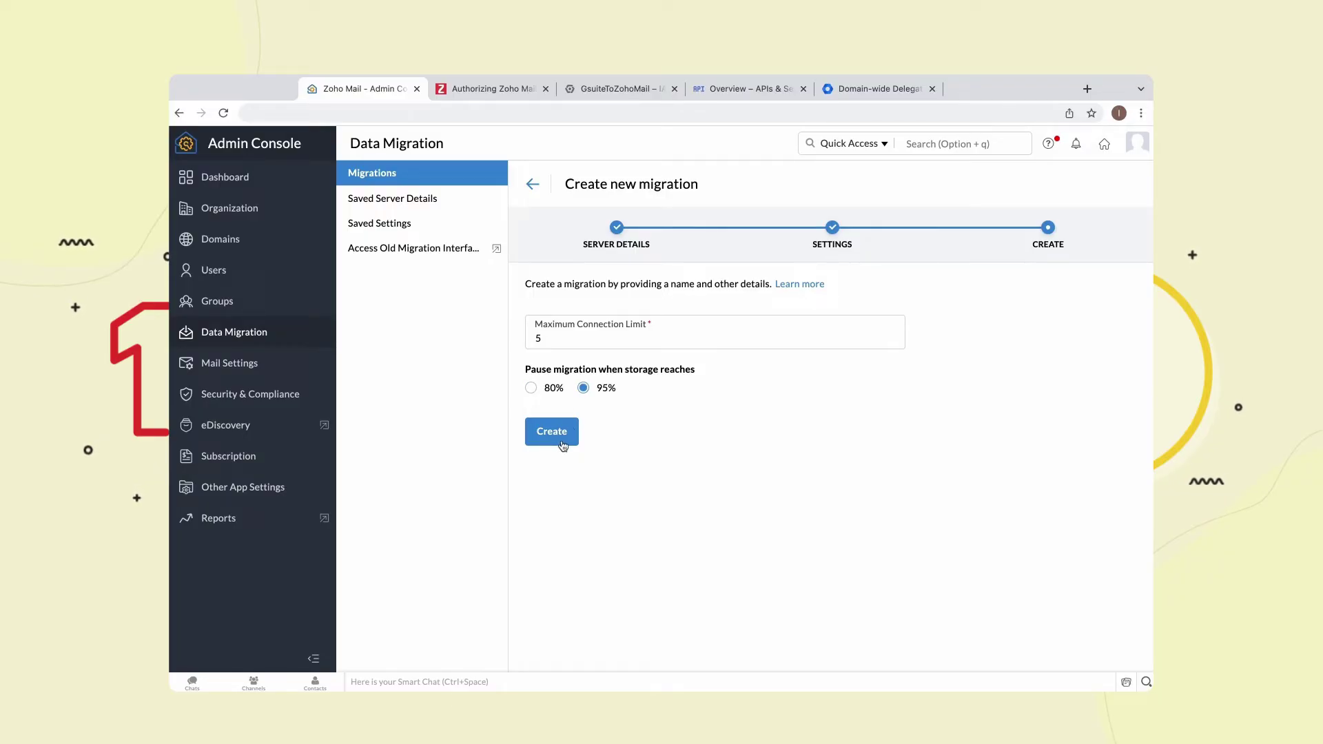
left_click(551, 343)
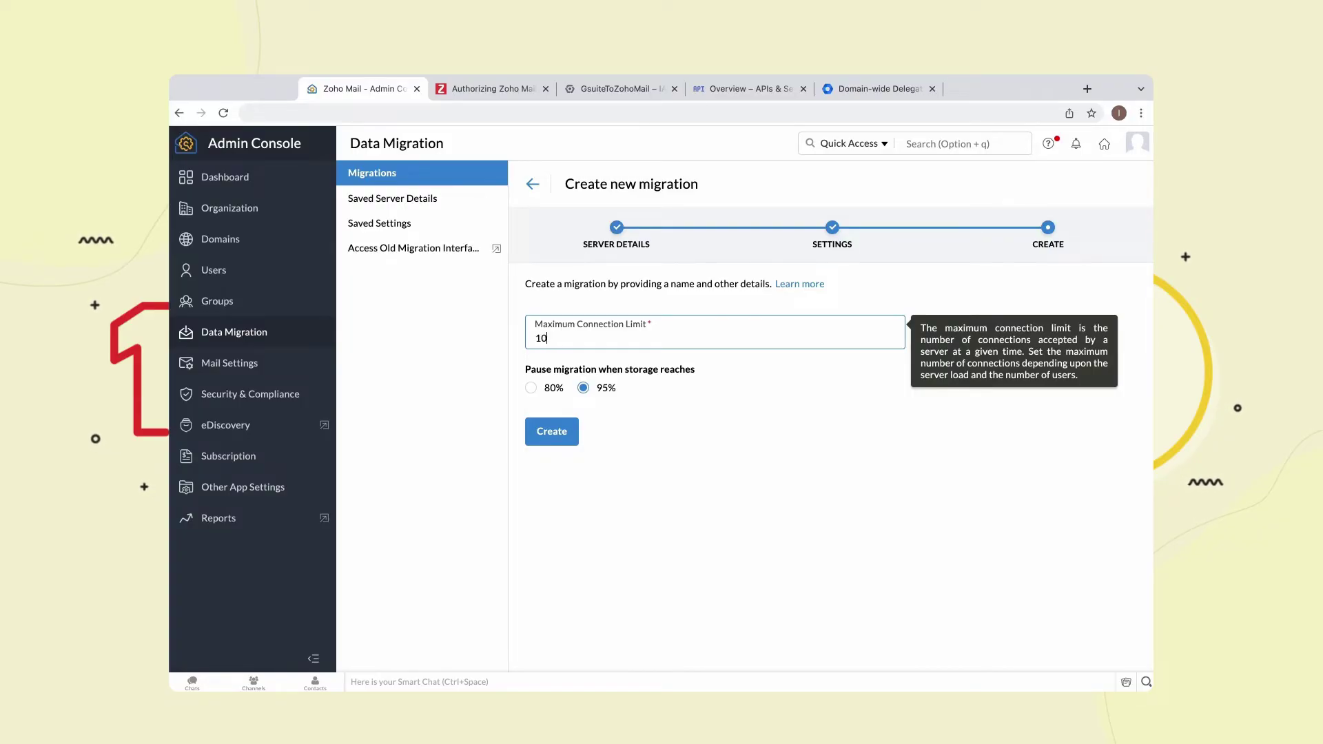
left_click(550, 433)
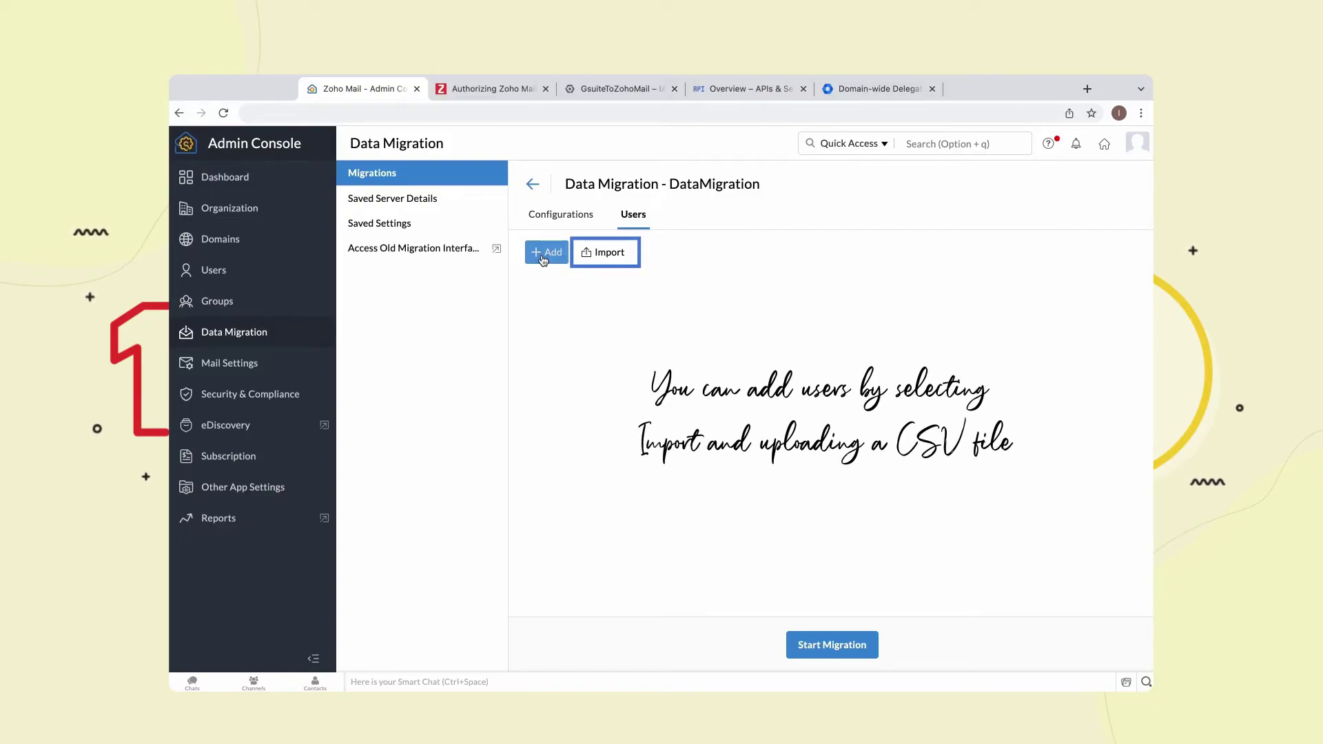
- Map the source account to its matching destination address at High priority and add it
left_click(546, 253)
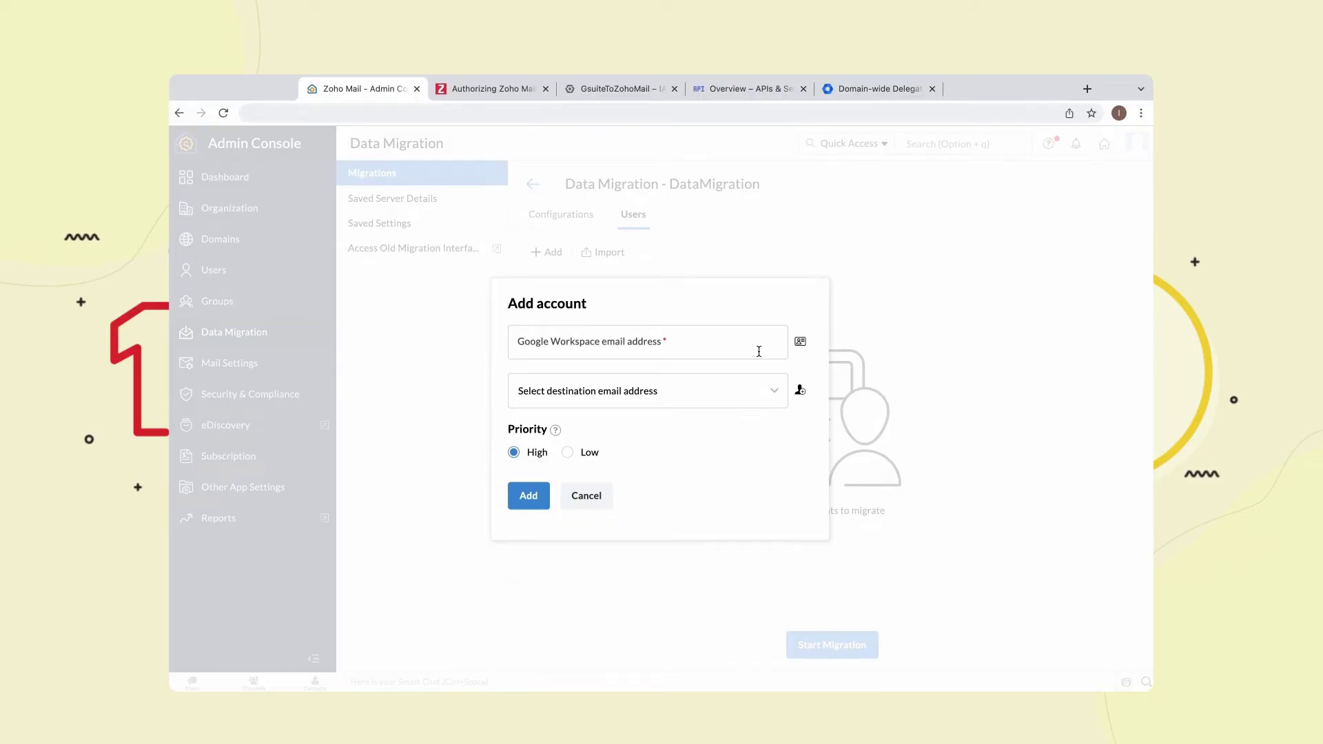
left_click(775, 342)
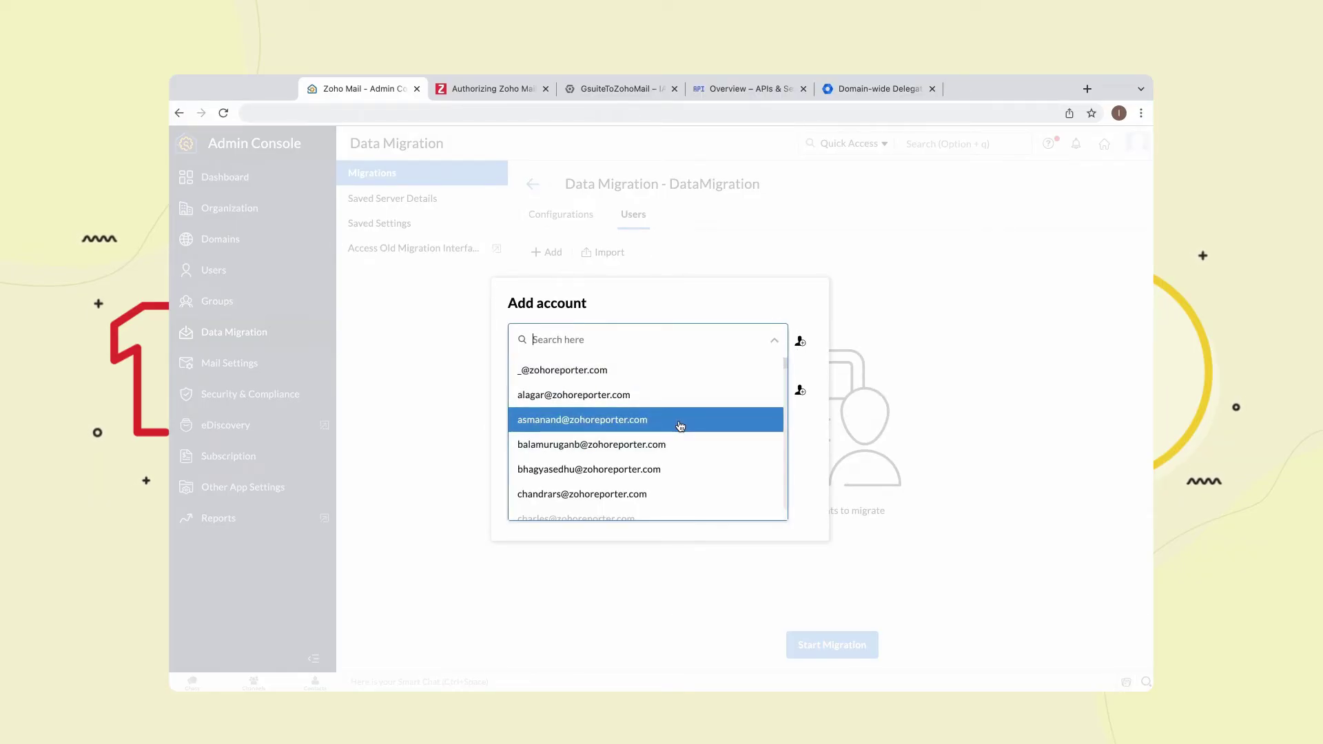
type("lok")
left_click(645, 383)
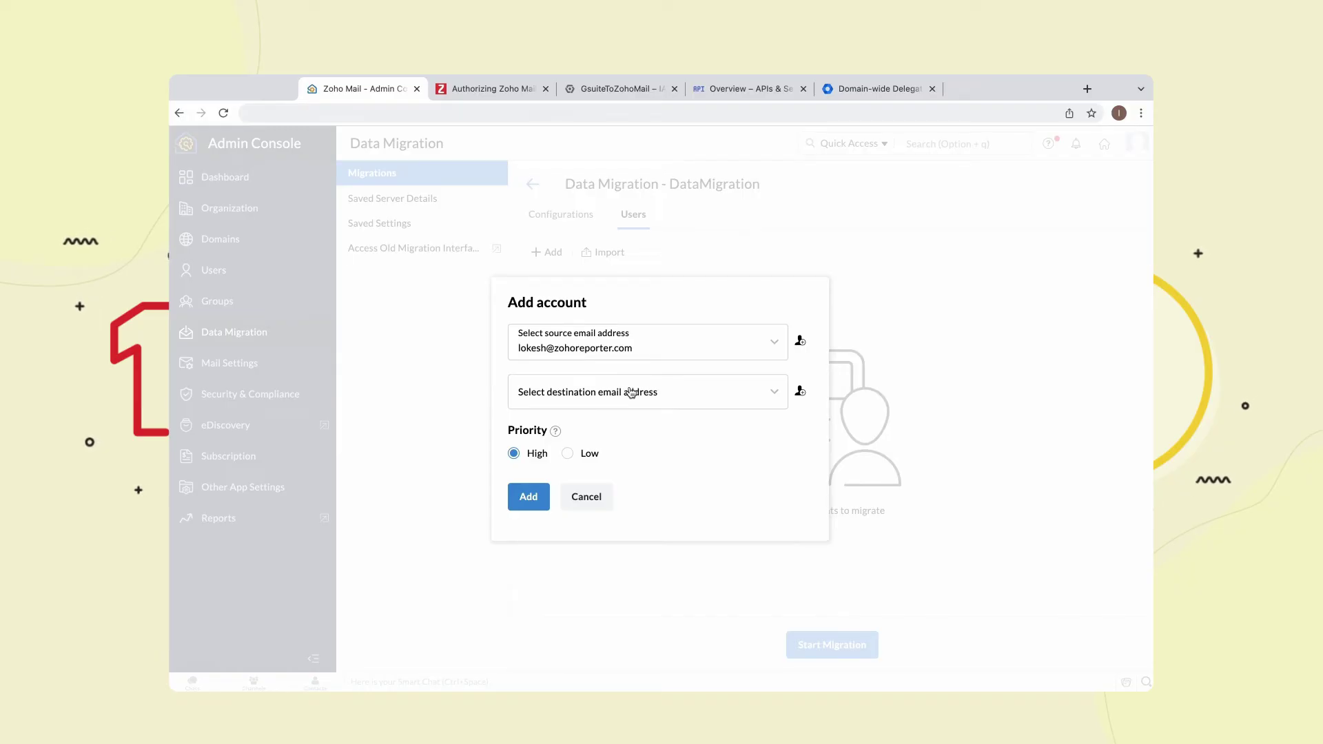
left_click(629, 393)
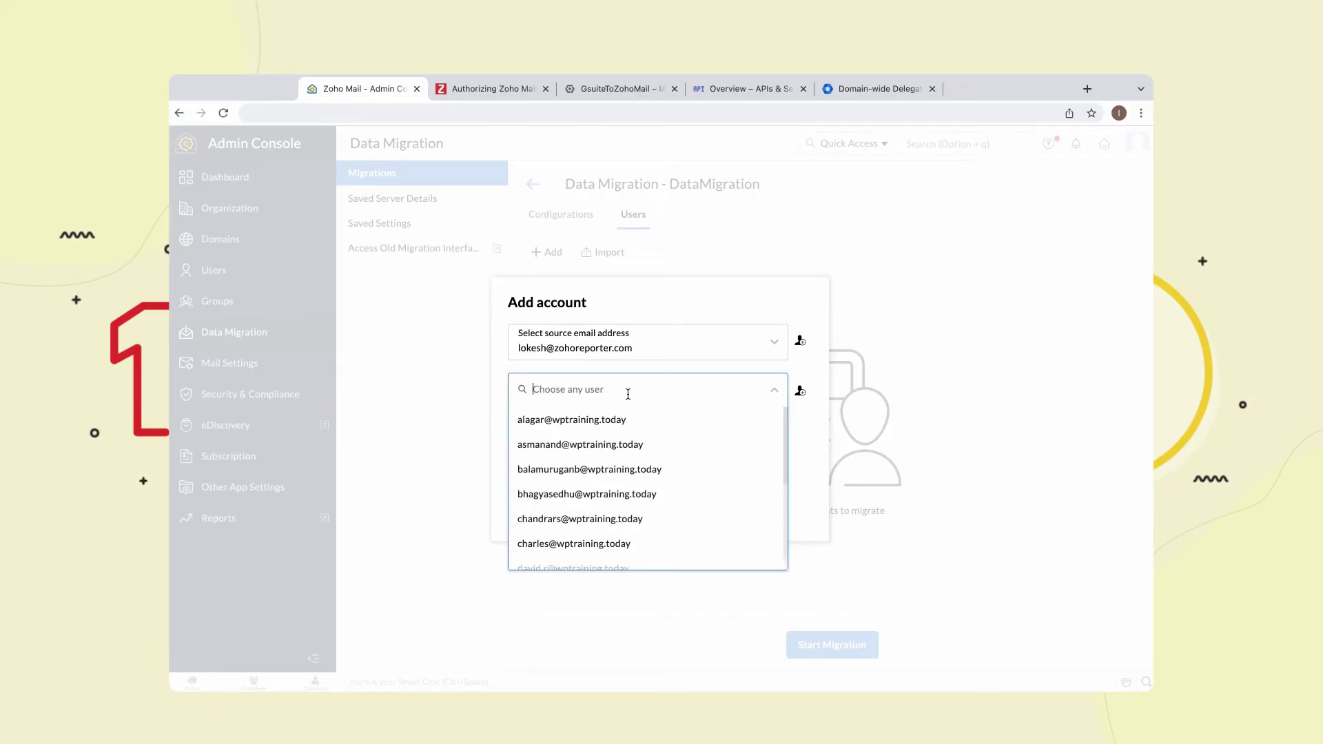
type("lok")
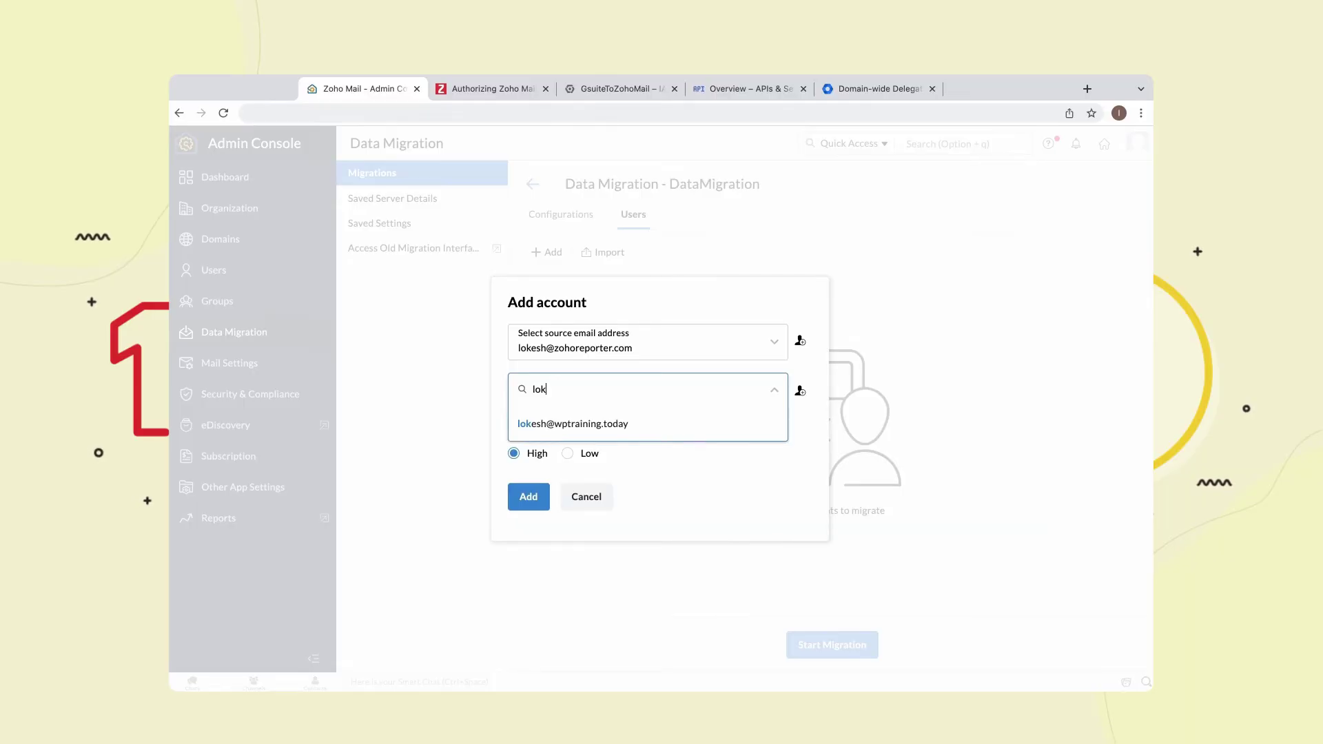
left_click(615, 418)
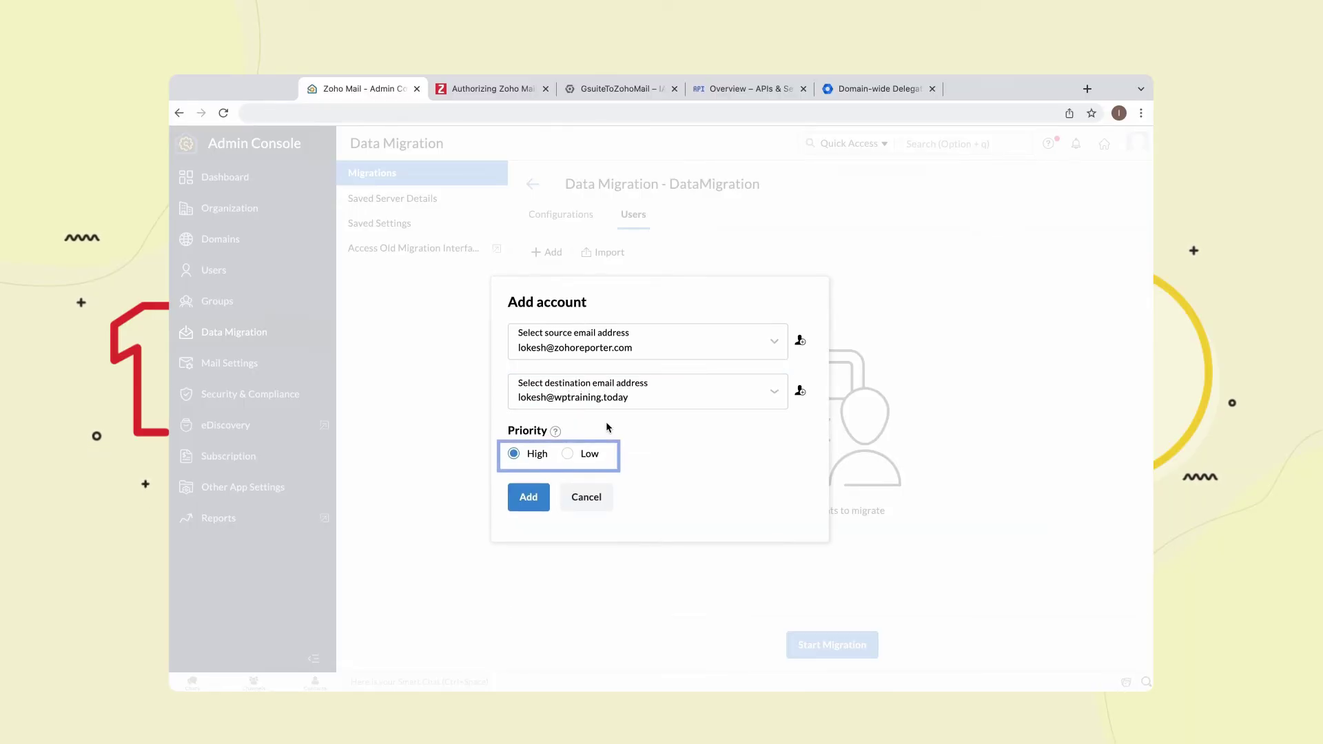
left_click(531, 496)
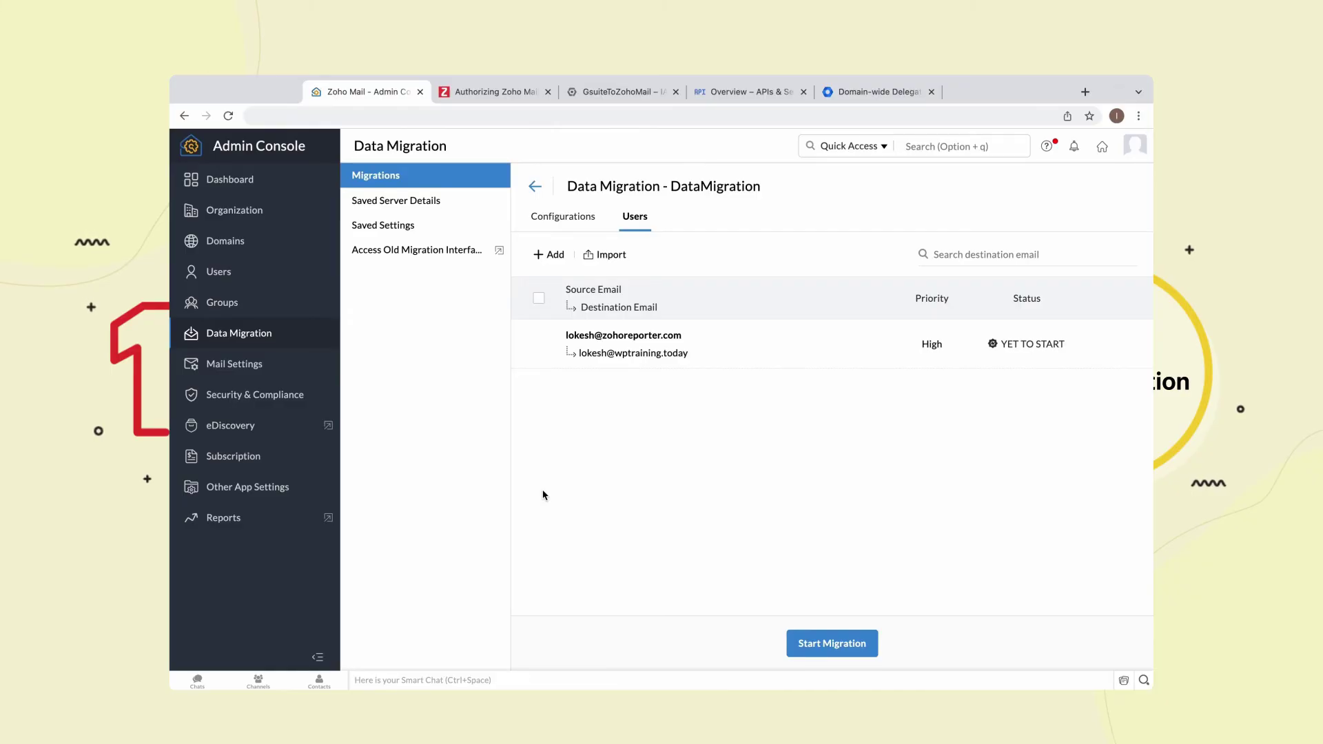
- Start and confirm the migration, refresh its status, and open DataMigration from the migrations list
left_click(824, 644)
left_click(525, 443)
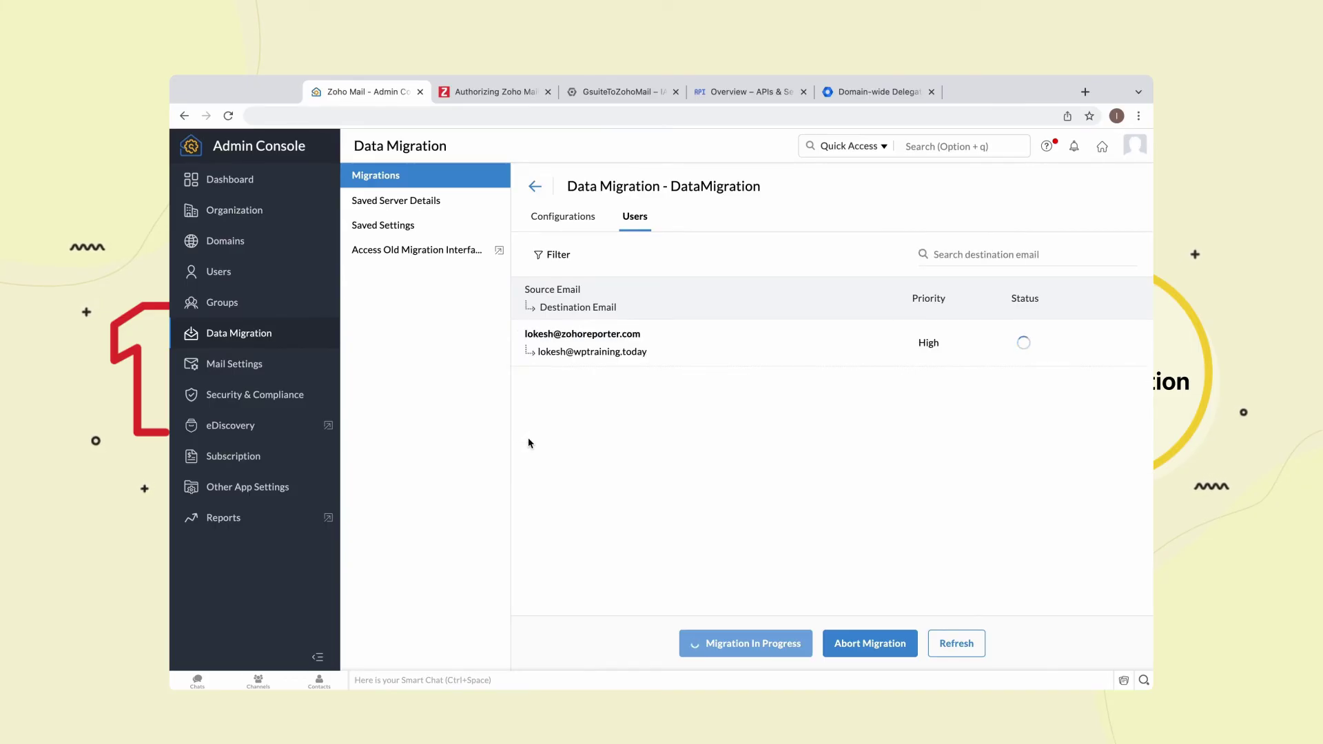
left_click(968, 643)
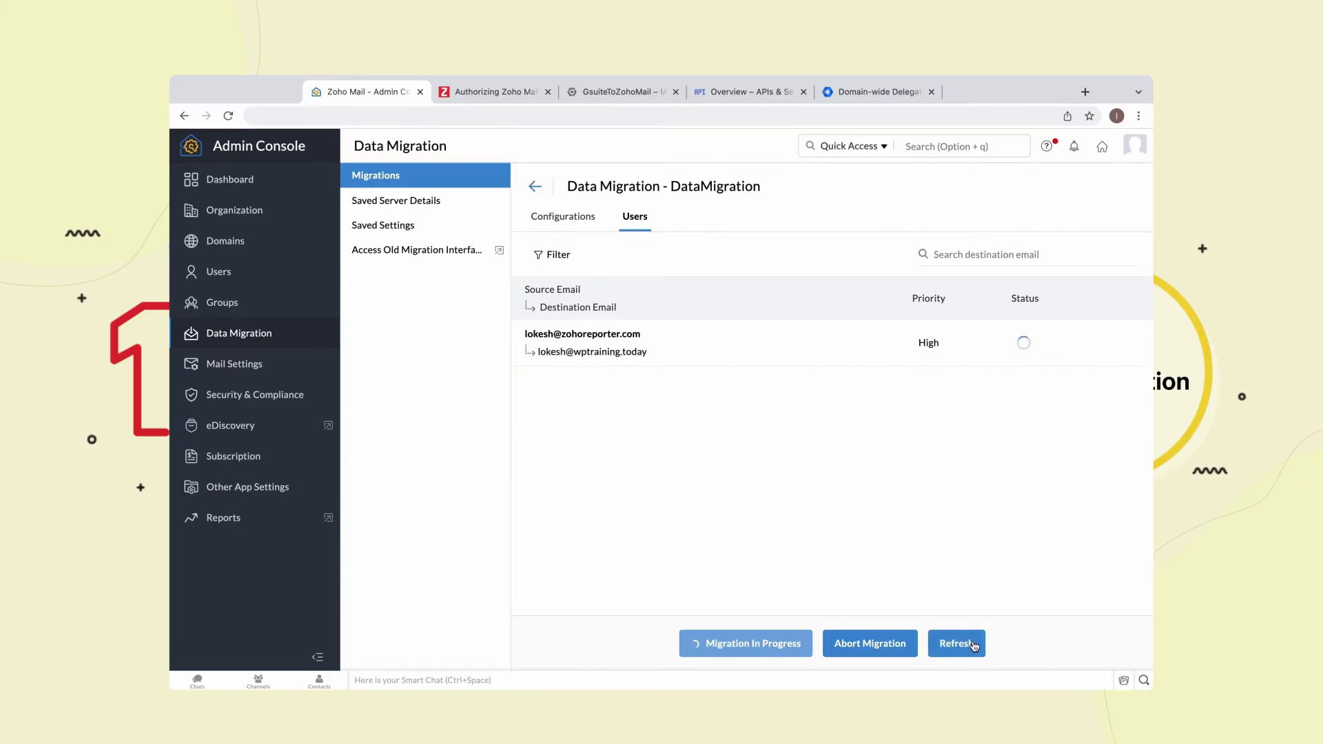
left_click(973, 645)
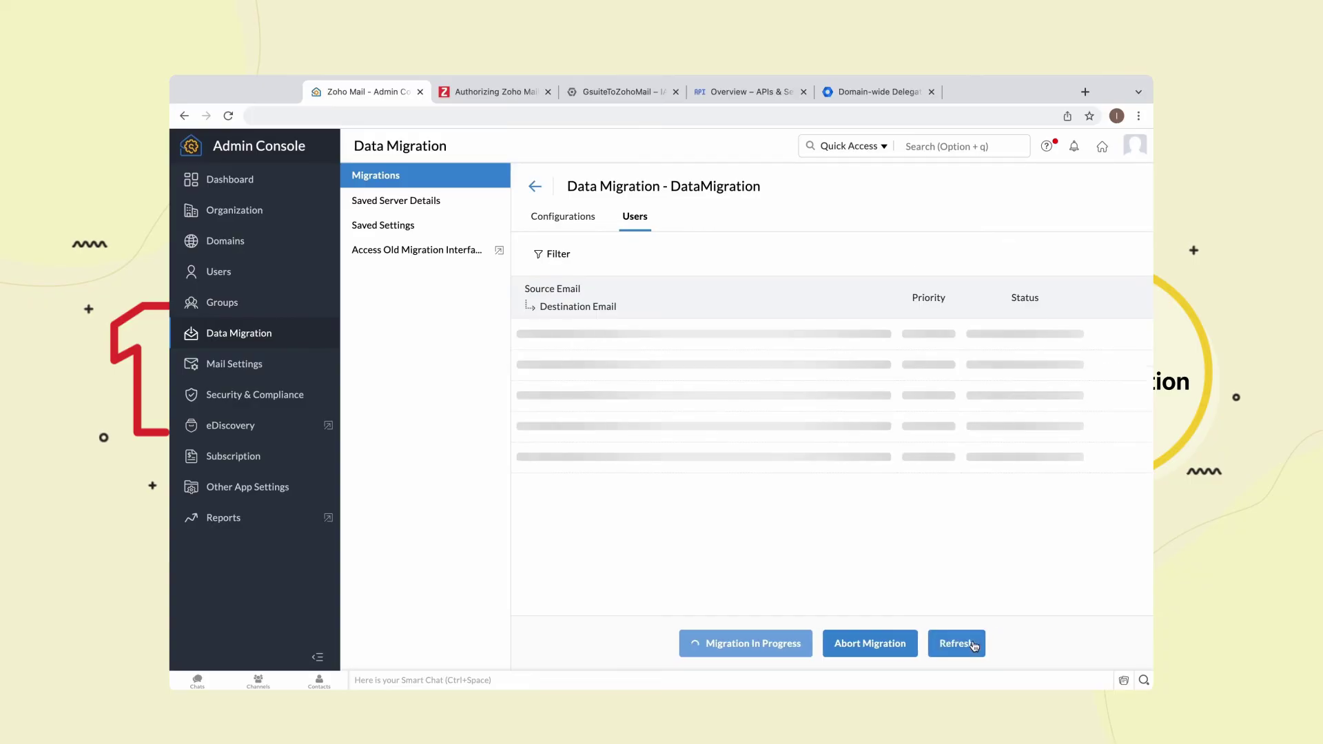
left_click(534, 188)
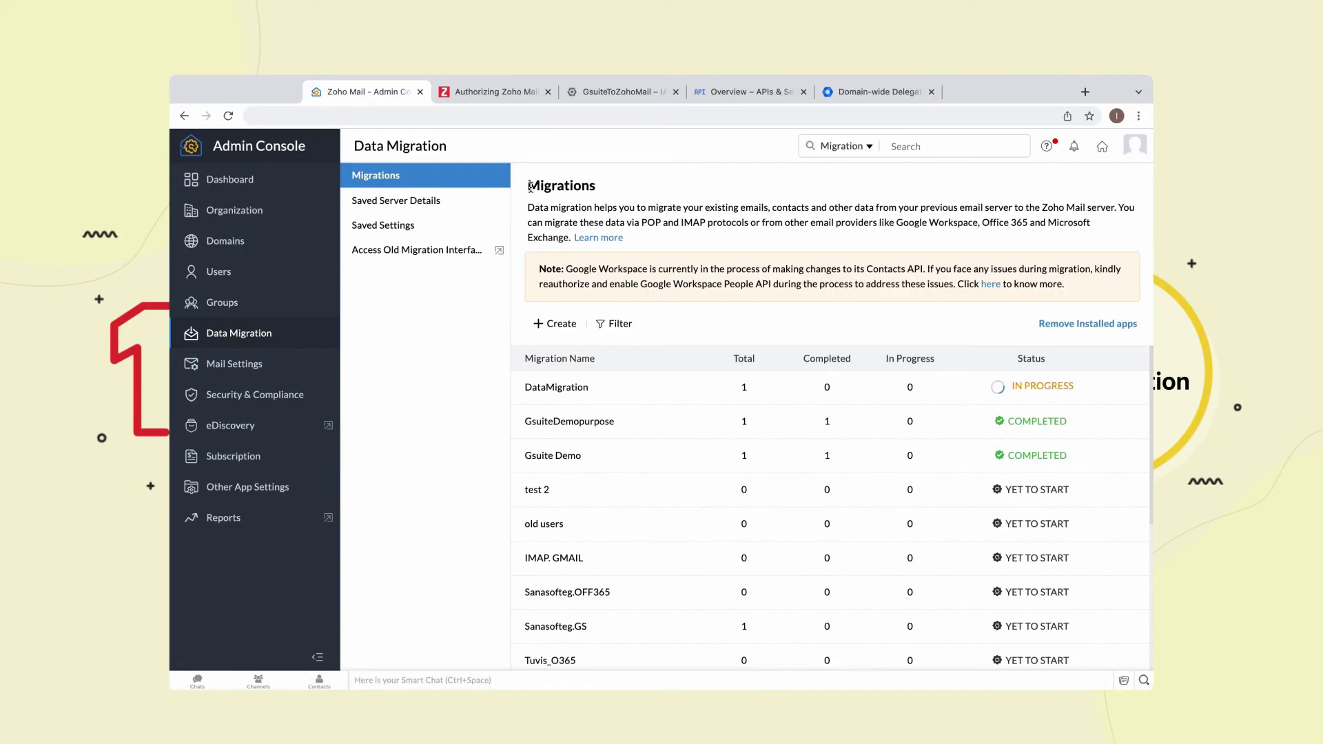
left_click(561, 398)
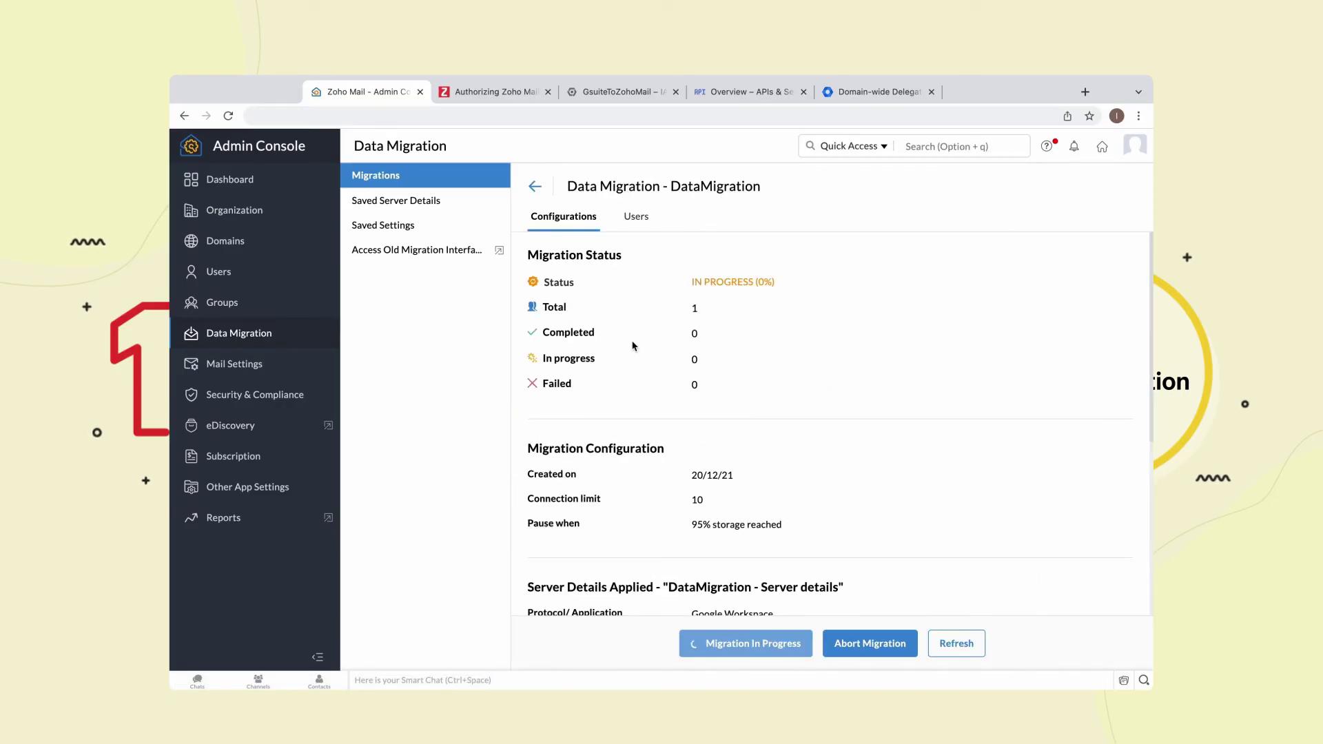